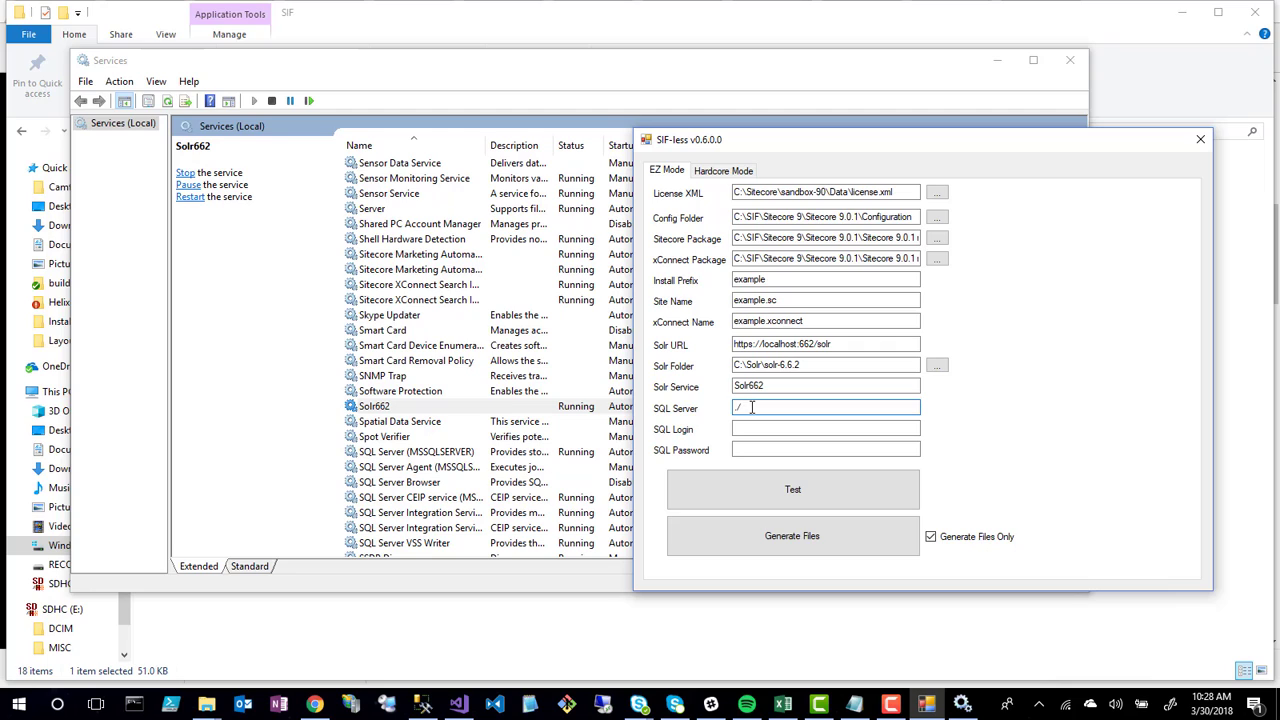
# Set the SQL server to localhost with the sa login and its password, then run the prerequisite test
pyautogui.hotkey('shift', 'Home')
pyautogui.write('localhost')
pyautogui.click(765, 430)
pyautogui.write('sa')
pyautogui.press('Tab')
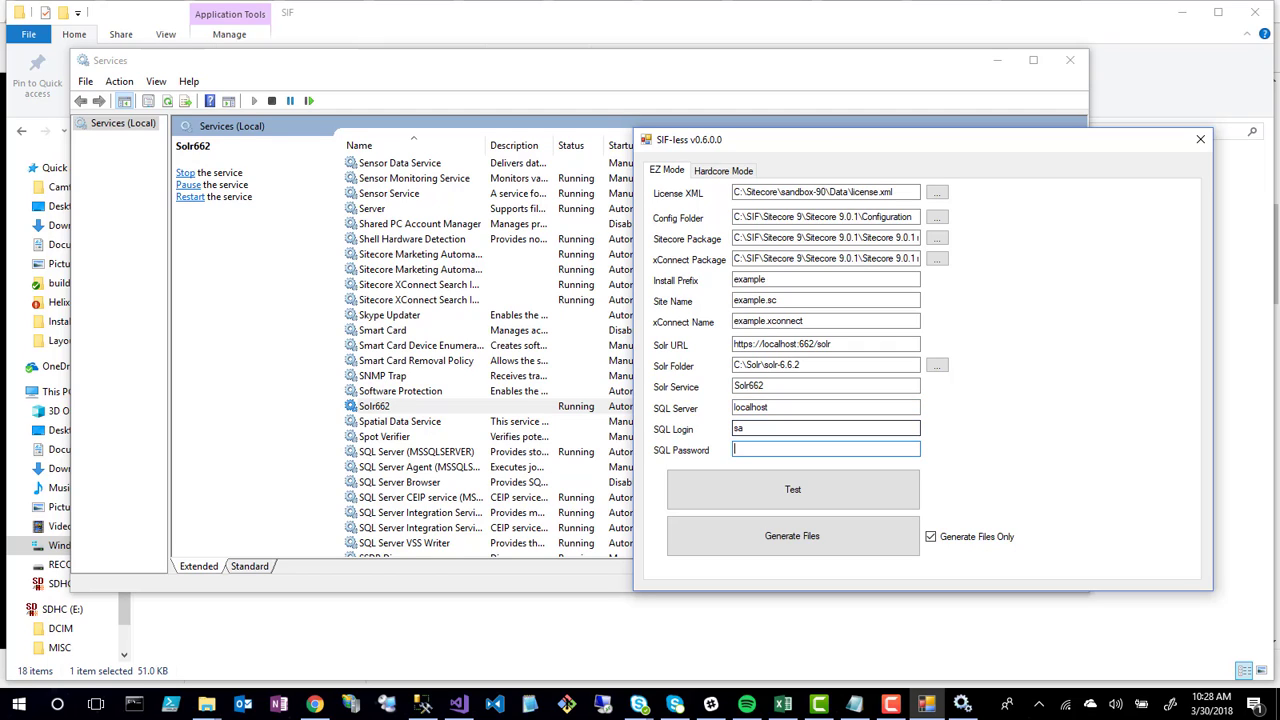
pyautogui.write('********')
pyautogui.click(737, 490)
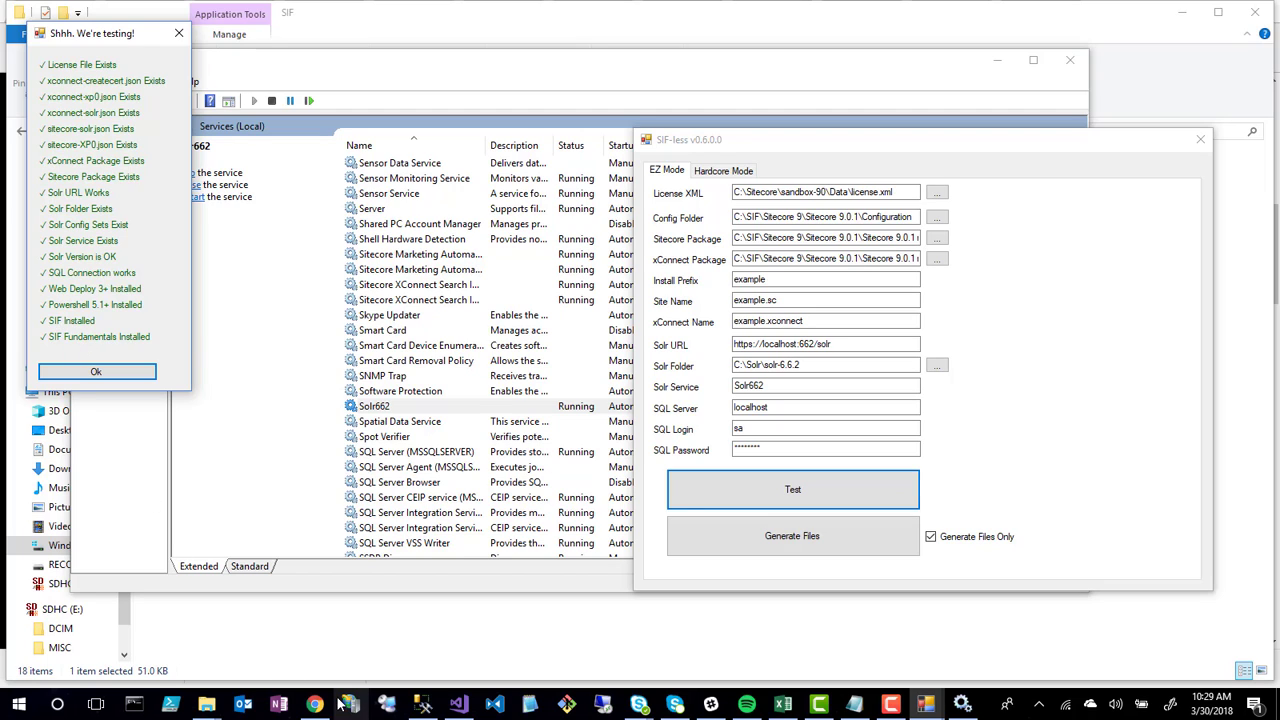
pyautogui.moveTo(303, 690)
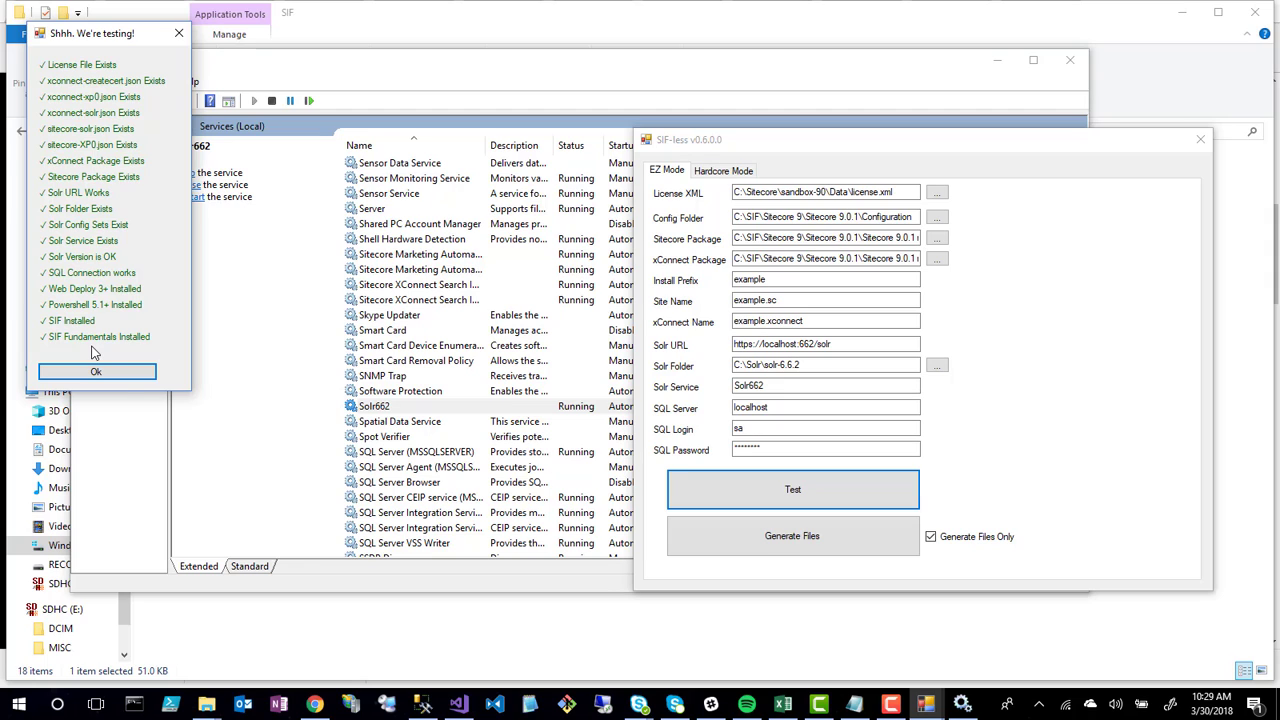
# Deselect the Solr662 service and minimize the Windows Services window
pyautogui.click(193, 295)
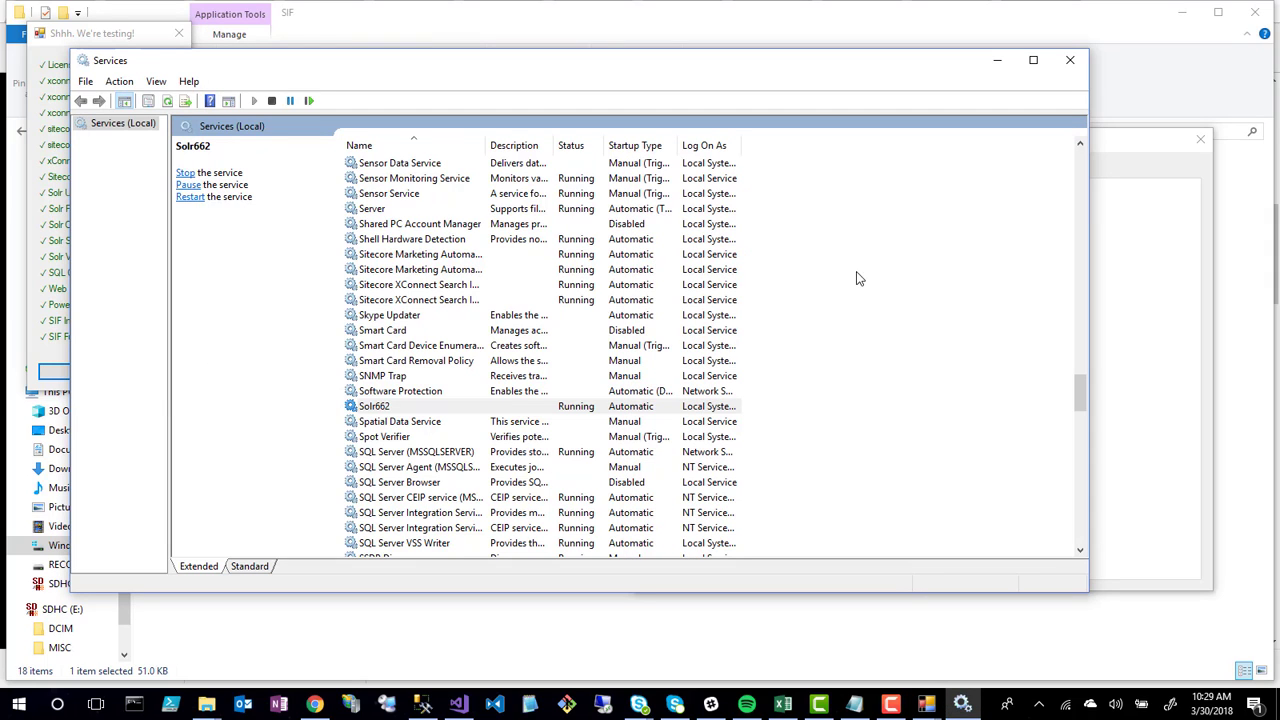
pyautogui.click(930, 416)
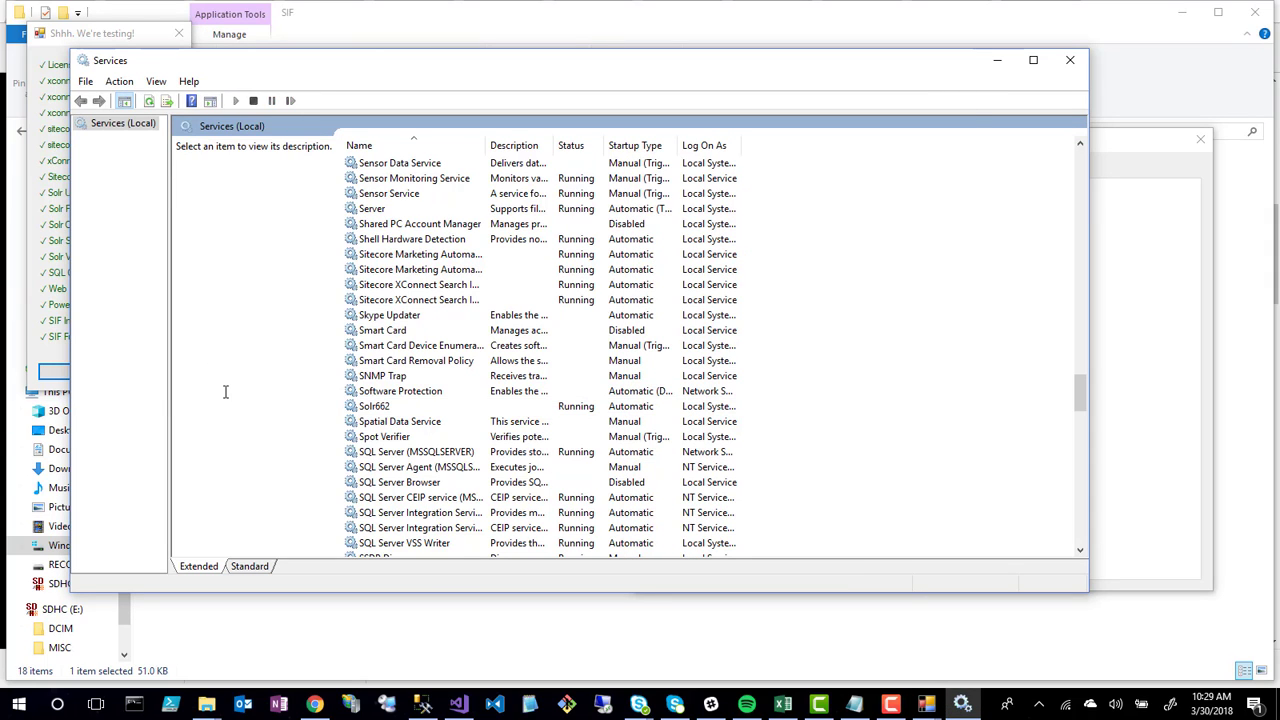
pyautogui.click(50, 330)
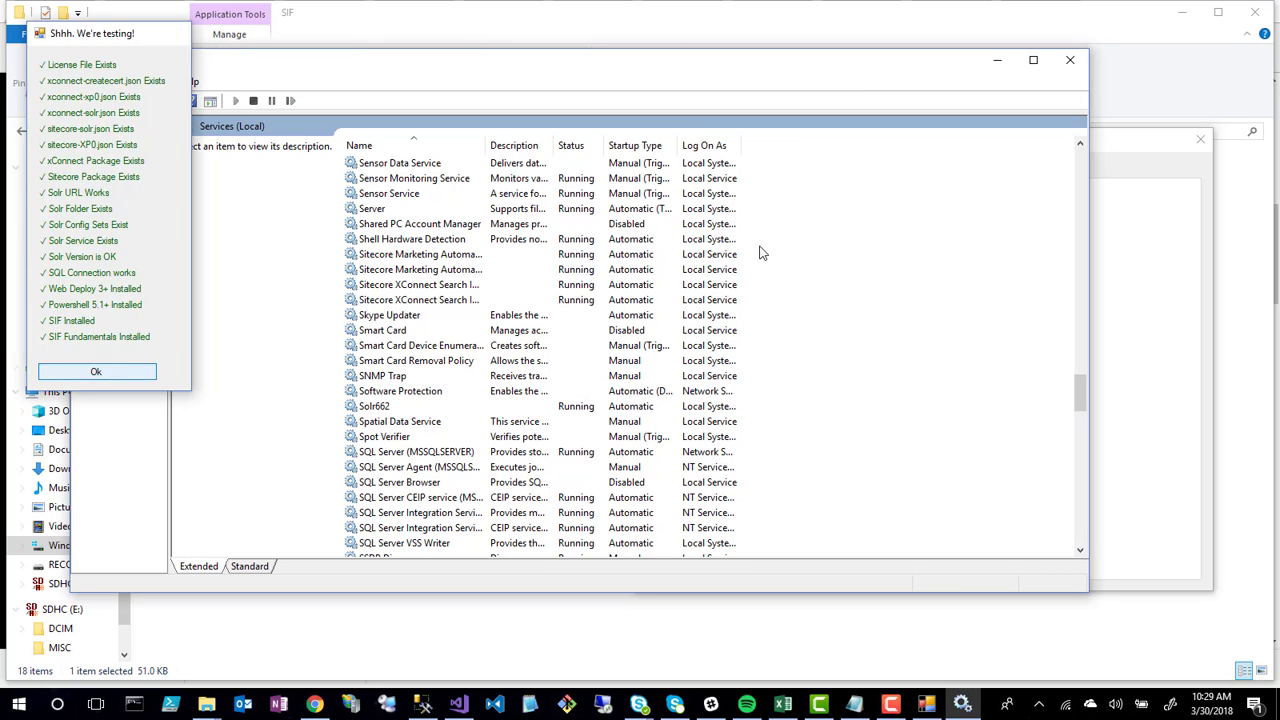
pyautogui.click(462, 315)
pyautogui.click(997, 60)
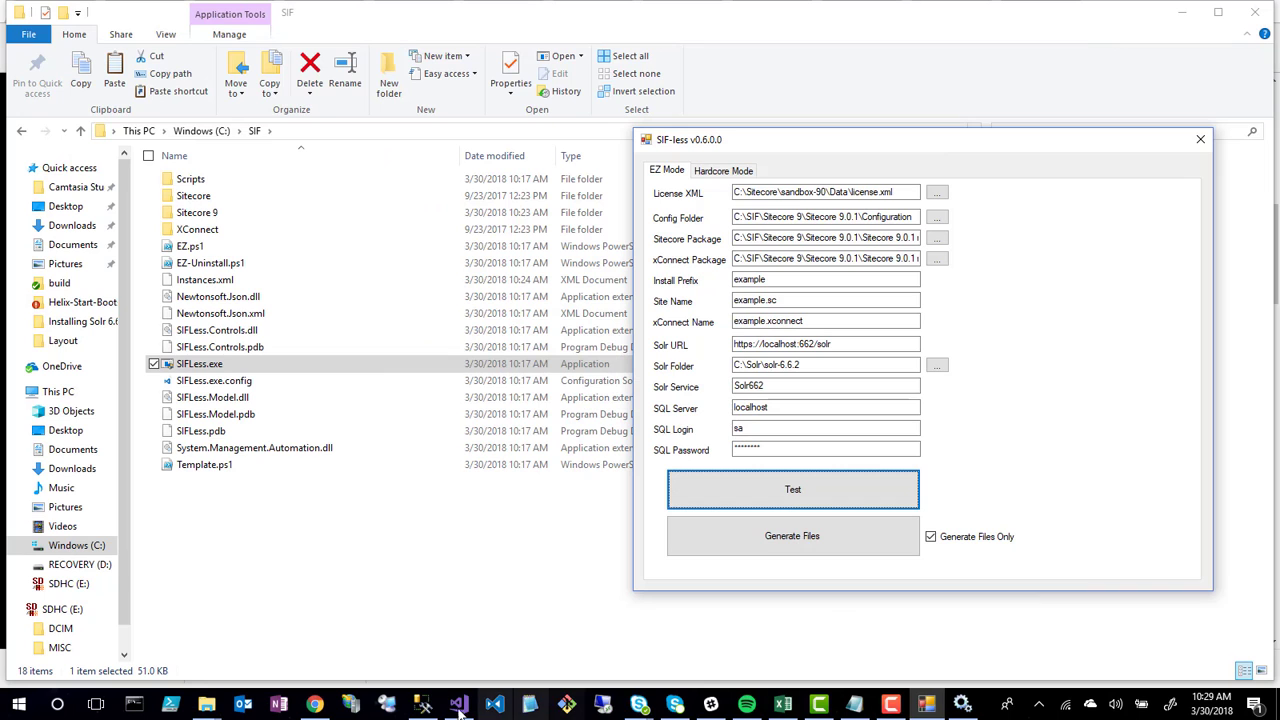
# In Management Studio, start a new Object Explorer connection with localhost as the server name
pyautogui.click(422, 704)
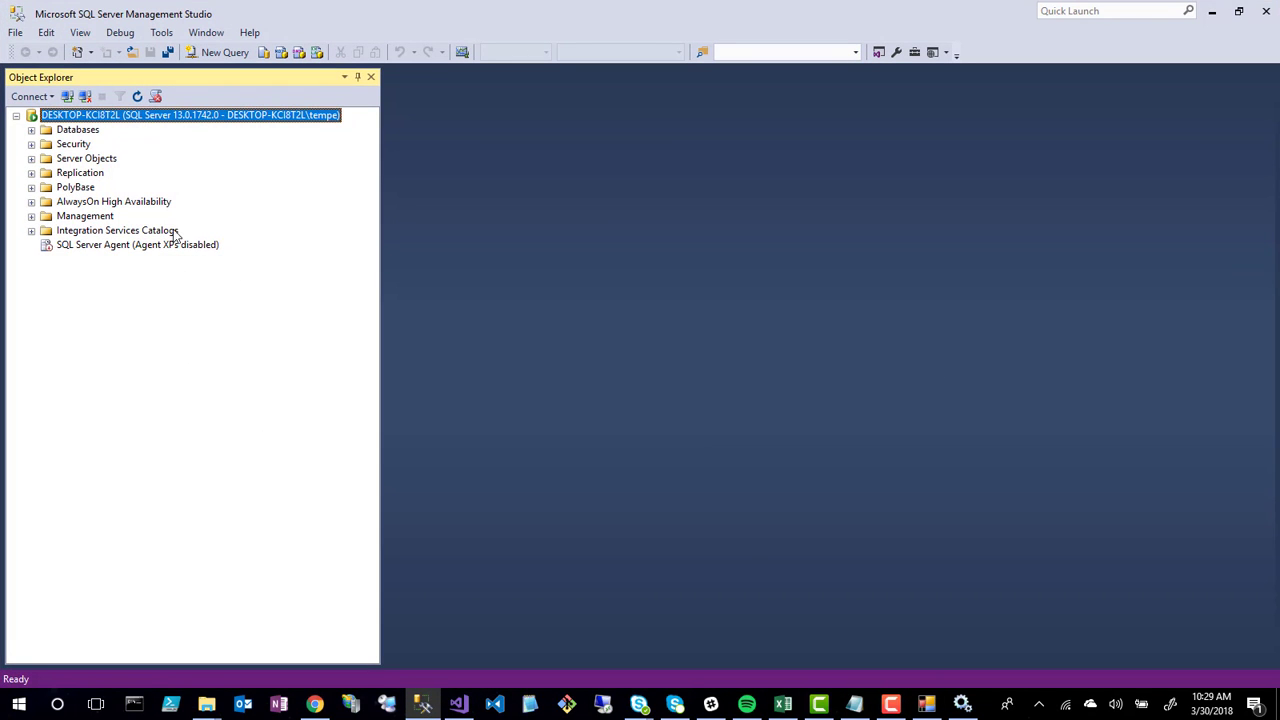
pyautogui.click(15, 33)
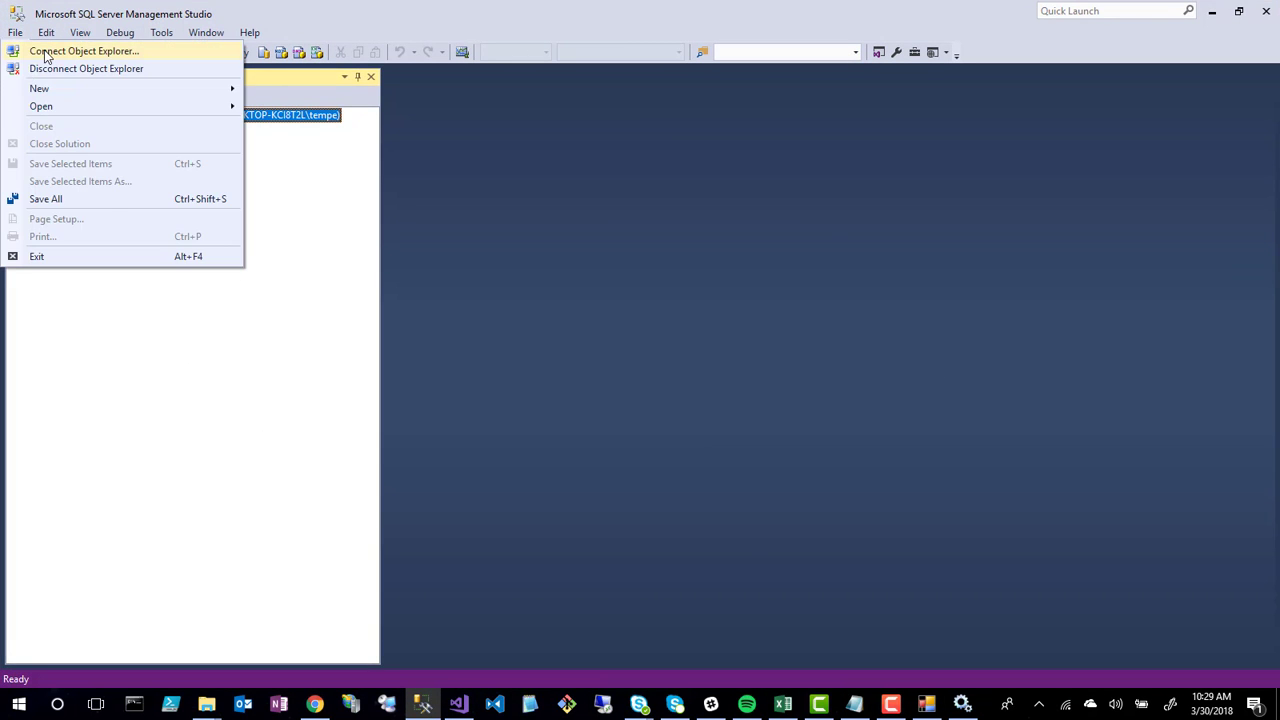
pyautogui.click(45, 55)
pyautogui.click(815, 253)
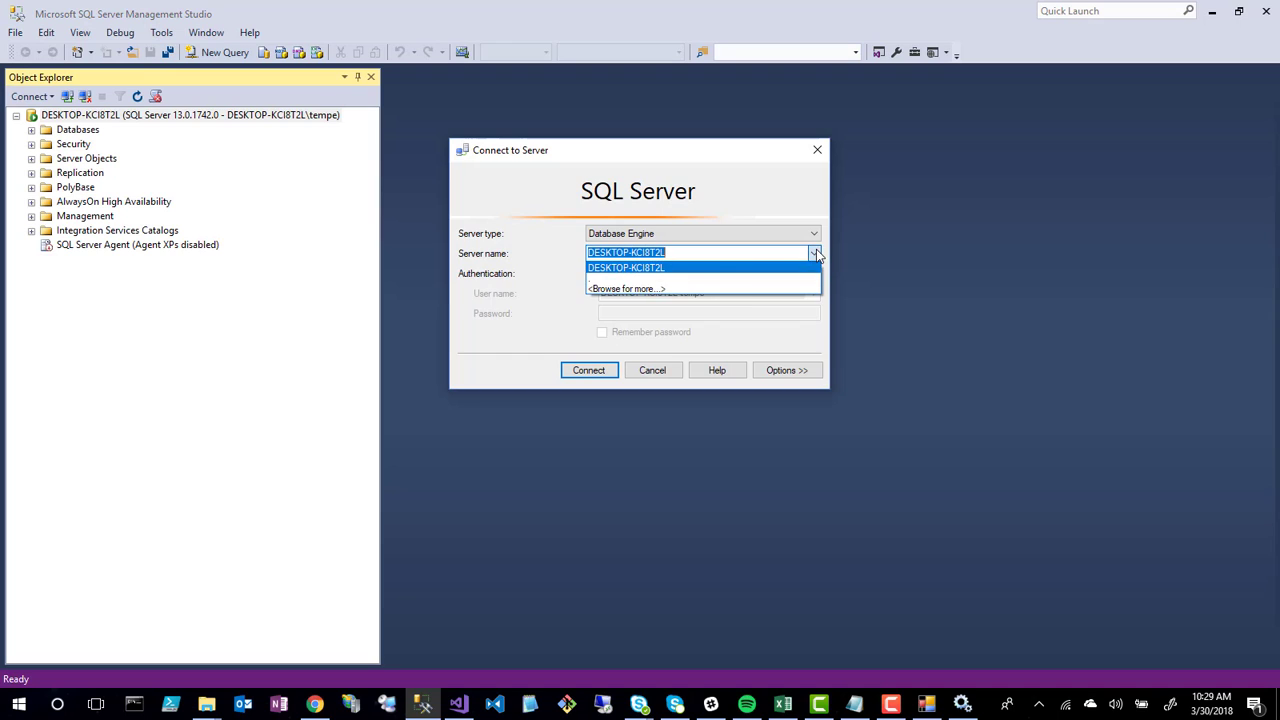
pyautogui.click(704, 253)
pyautogui.click(706, 253)
pyautogui.hotkey('ctrl', 'a')
pyautogui.write('localhost')
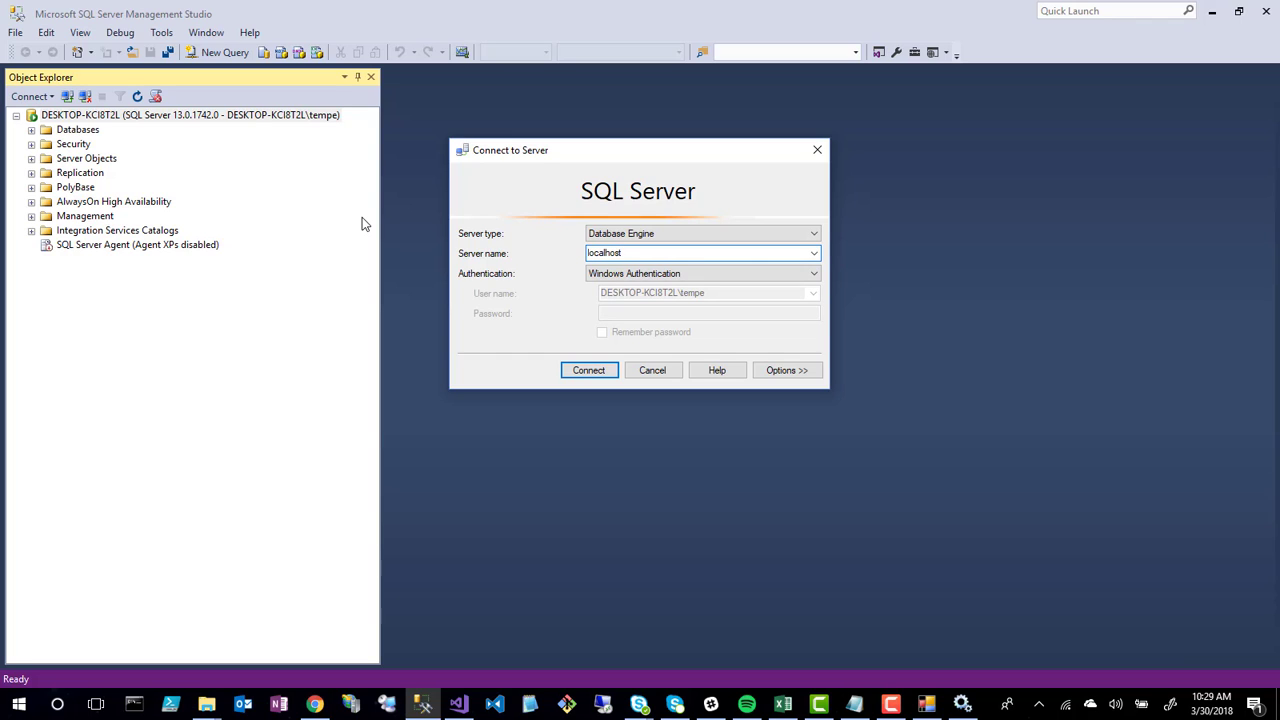
# Connect using SQL Server Authentication with the sa login and its password
pyautogui.click(630, 274)
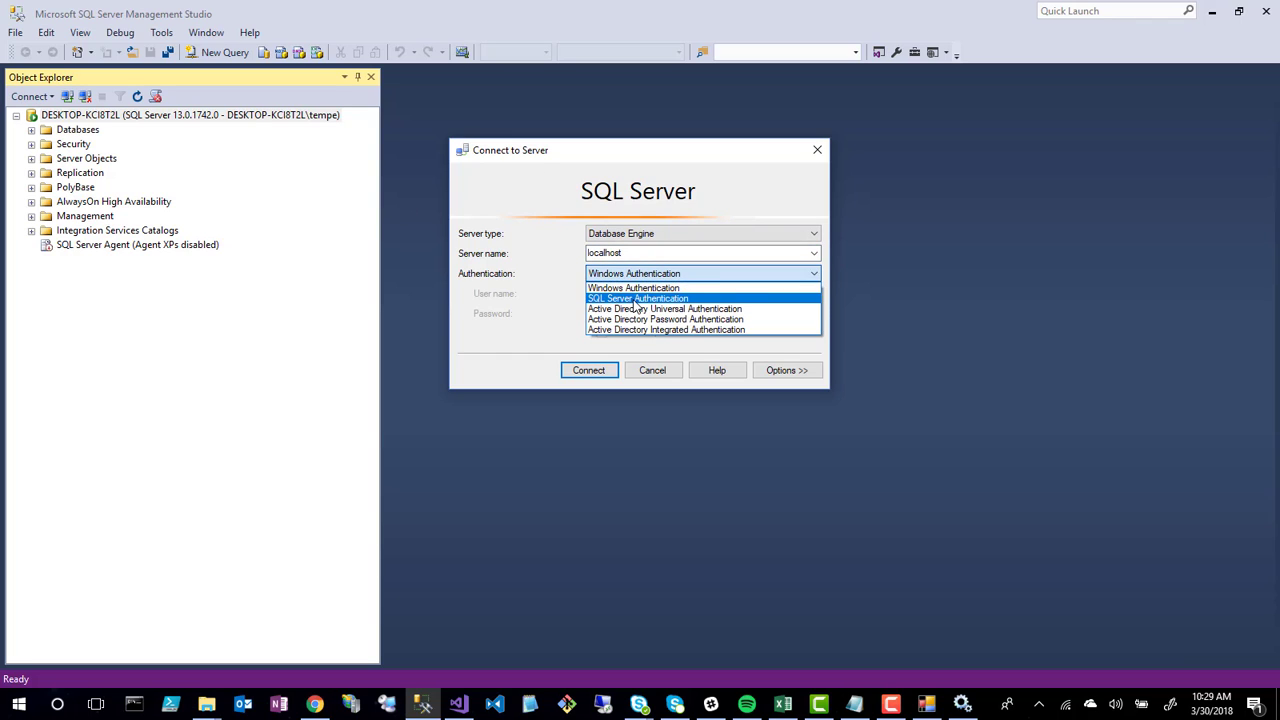
pyautogui.click(636, 298)
pyautogui.click(649, 292)
pyautogui.write('sa')
pyautogui.click(638, 312)
pyautogui.write('********')
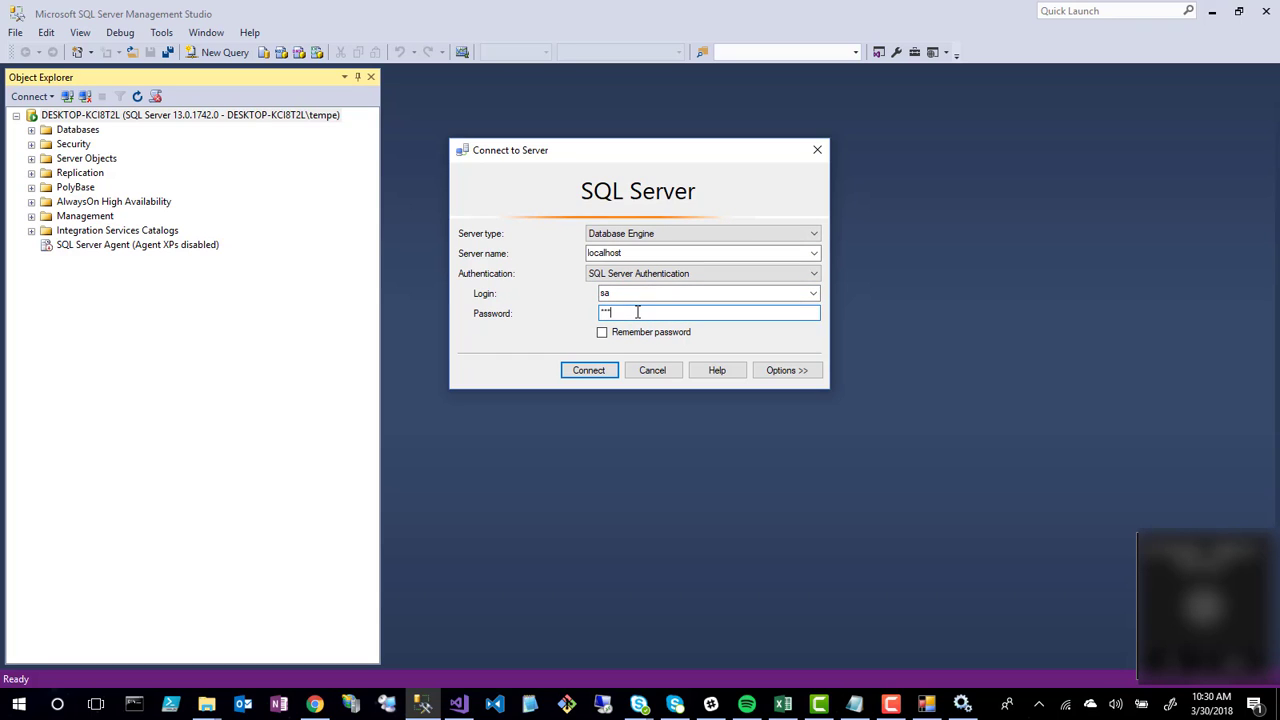
pyautogui.click(595, 376)
# Disconnect from the localhost server and minimize Management Studio
pyautogui.rightClick(74, 259)
pyautogui.click(96, 285)
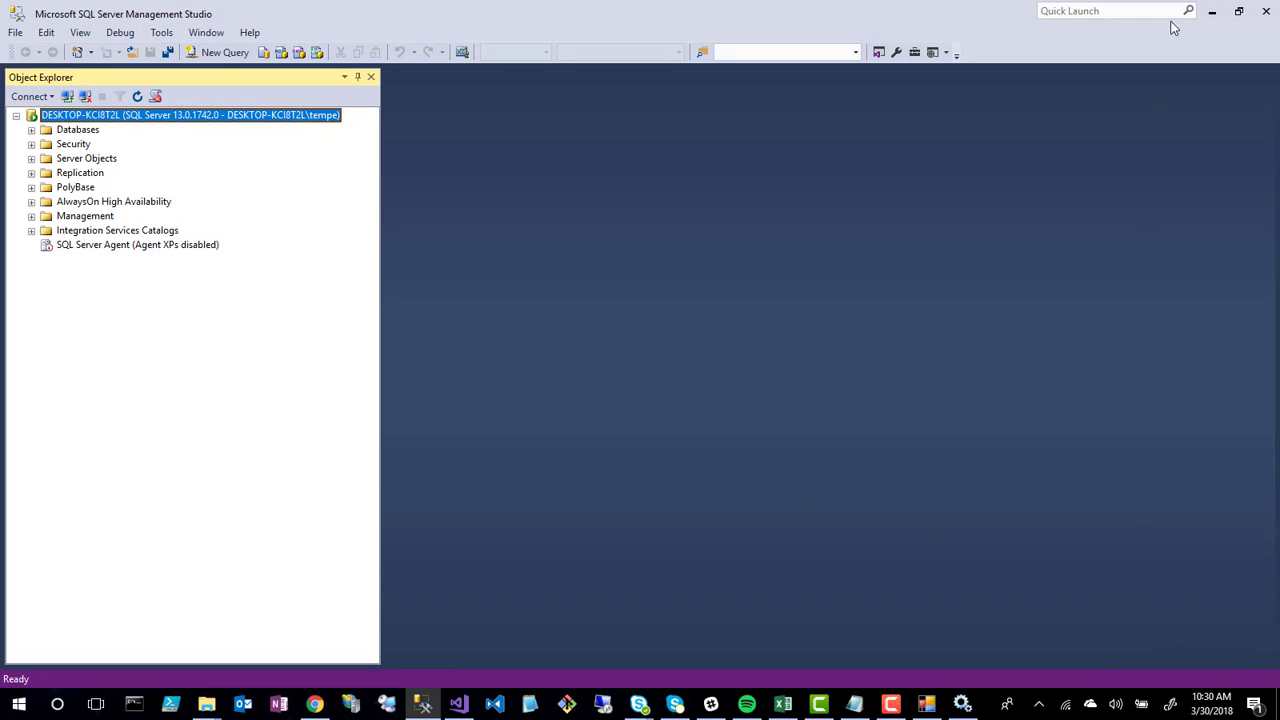
pyautogui.click(1212, 11)
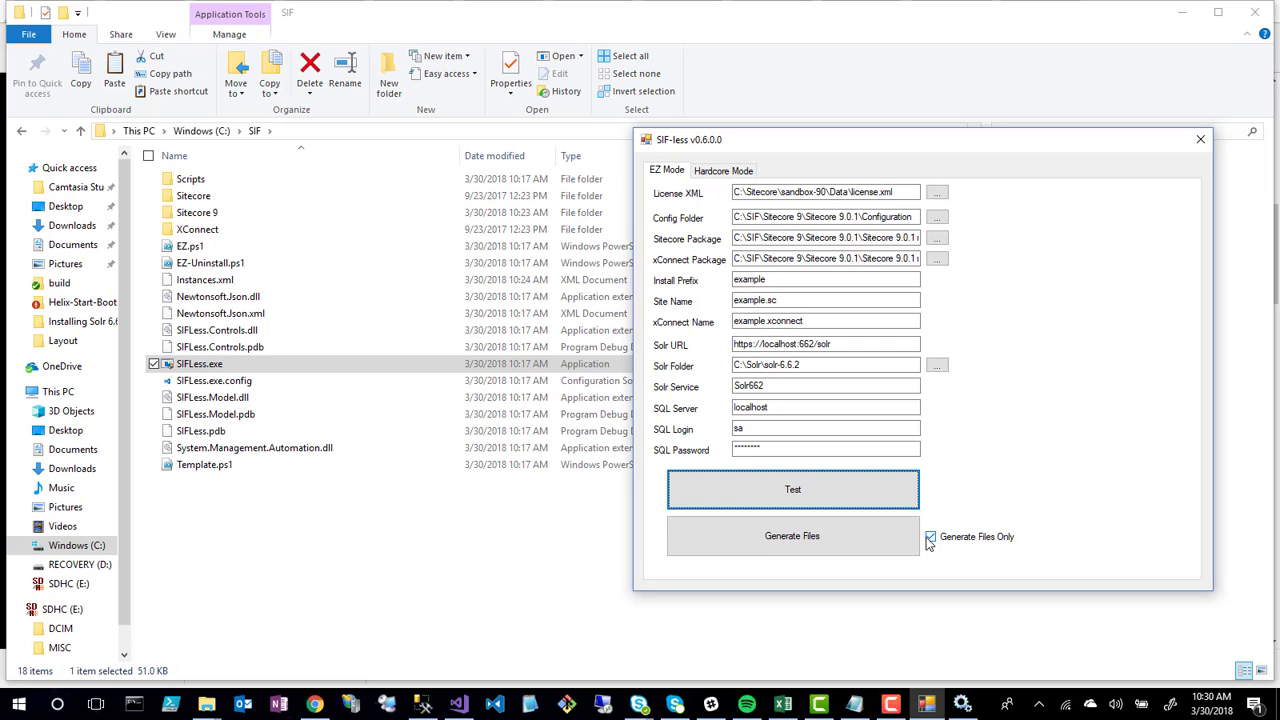
pyautogui.click(932, 540)
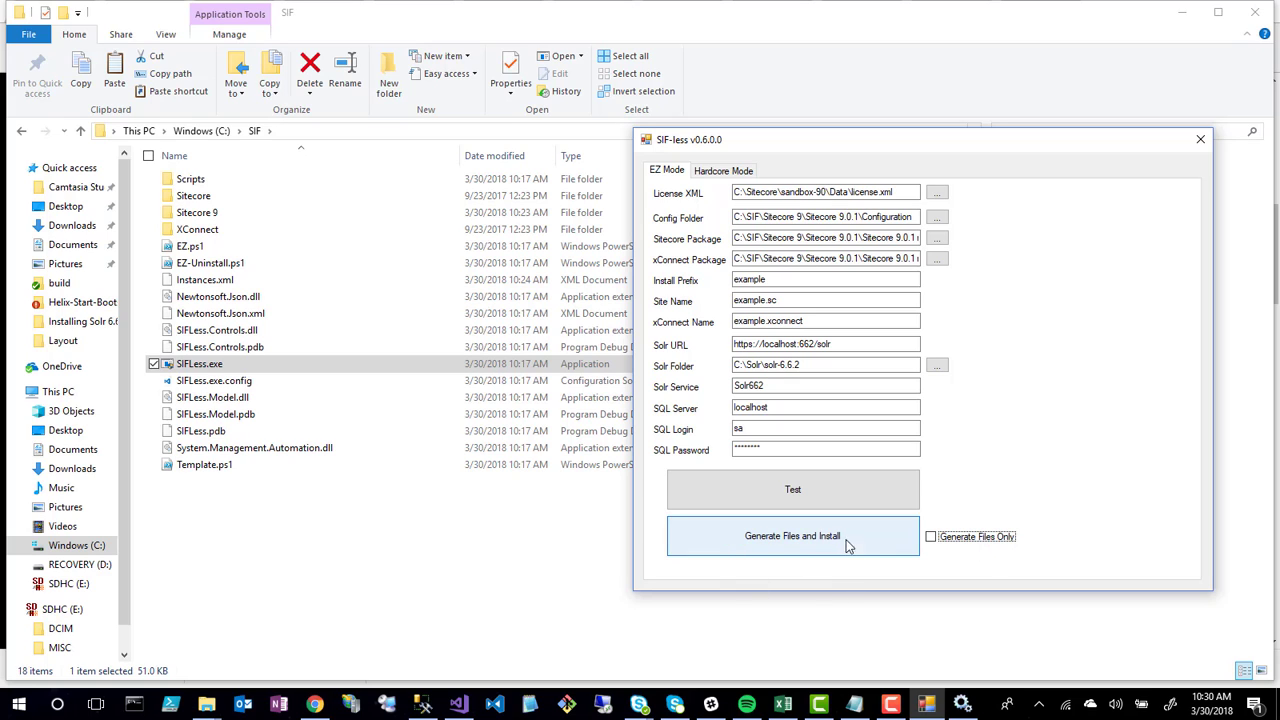
pyautogui.click(782, 548)
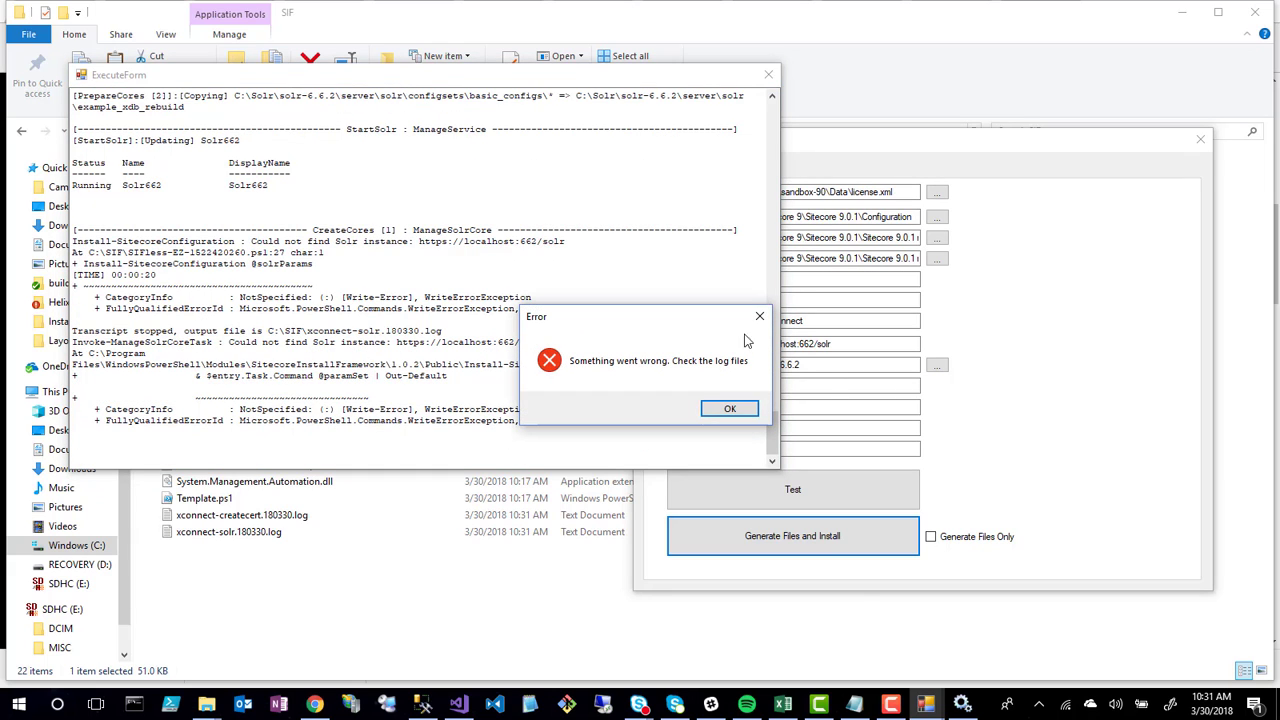
pyautogui.click(731, 407)
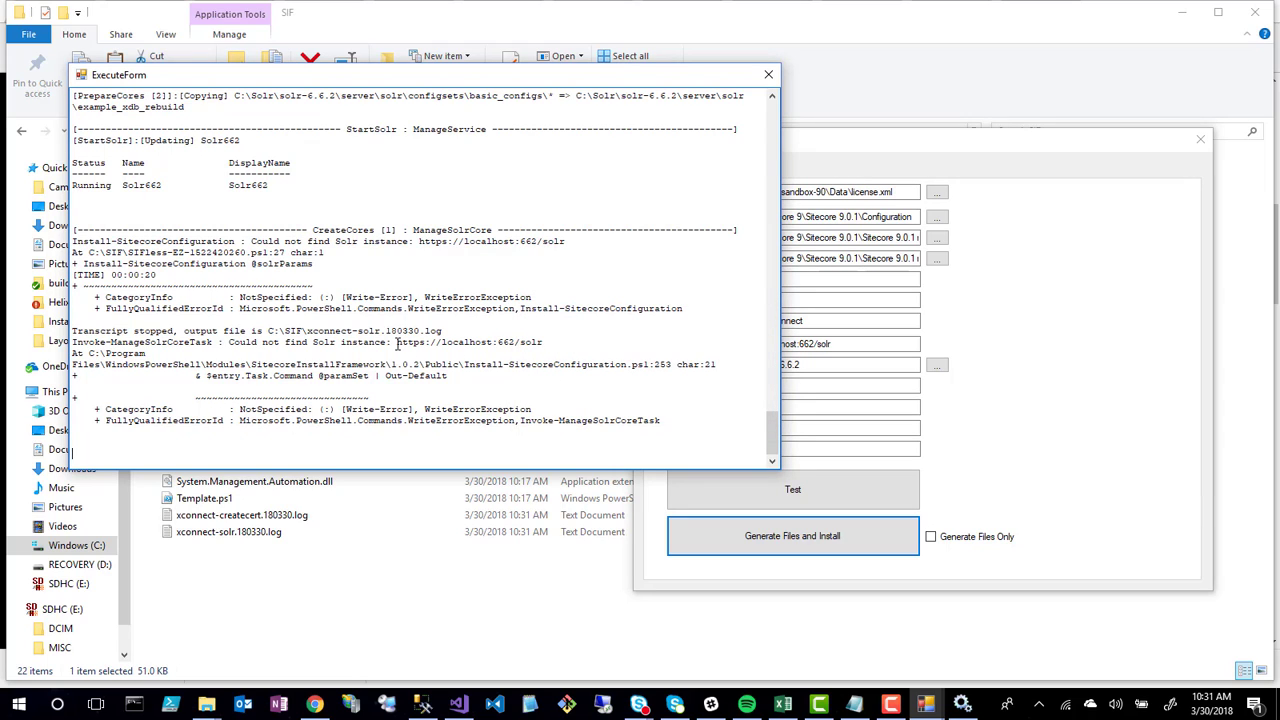
pyautogui.moveTo(397, 343); pyautogui.dragTo(547, 342)
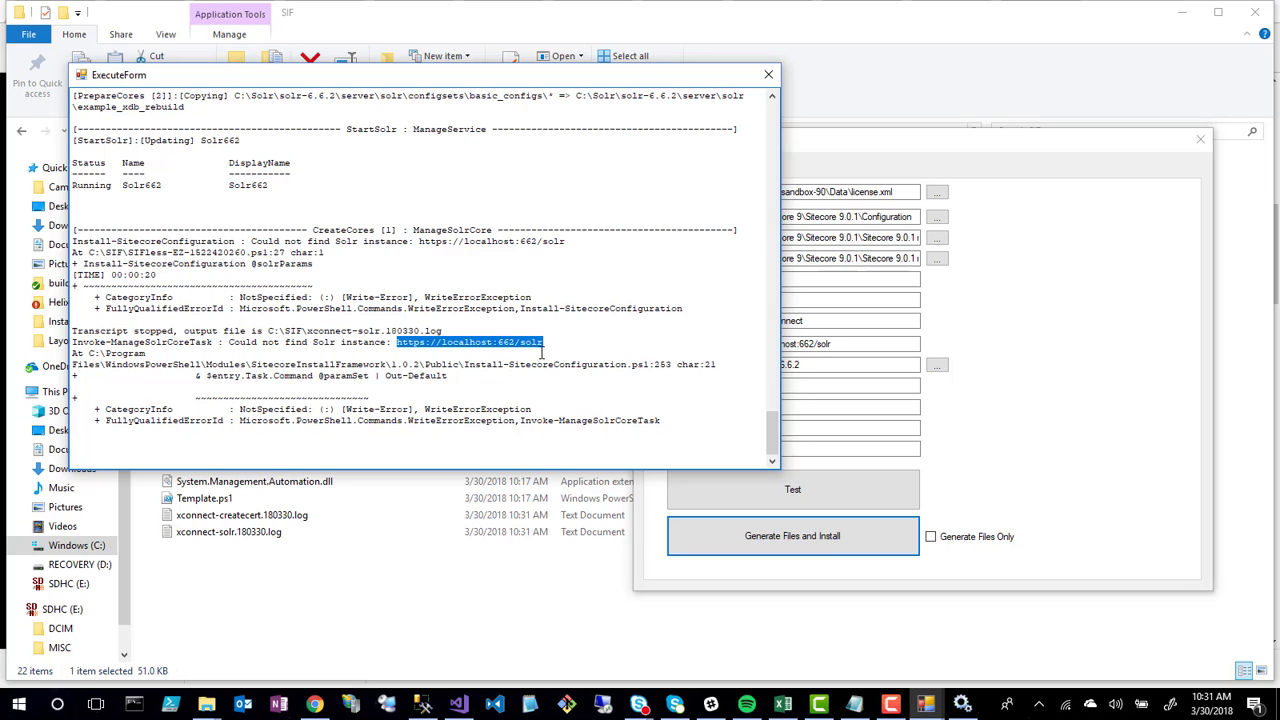
pyautogui.click(314, 704)
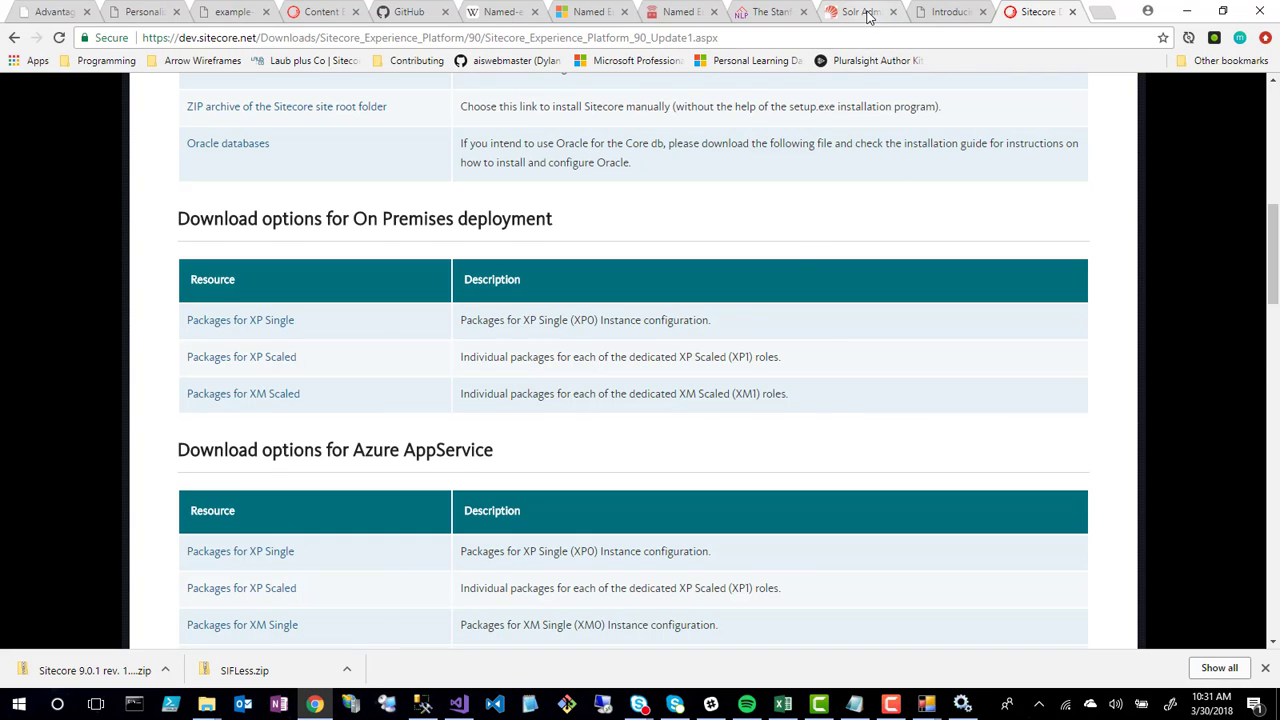
# Switch to the Solr Admin tab and select its page address
pyautogui.click(876, 16)
pyautogui.click(299, 38)
pyautogui.click(249, 38)
pyautogui.moveTo(272, 38); pyautogui.dragTo(22, 47)
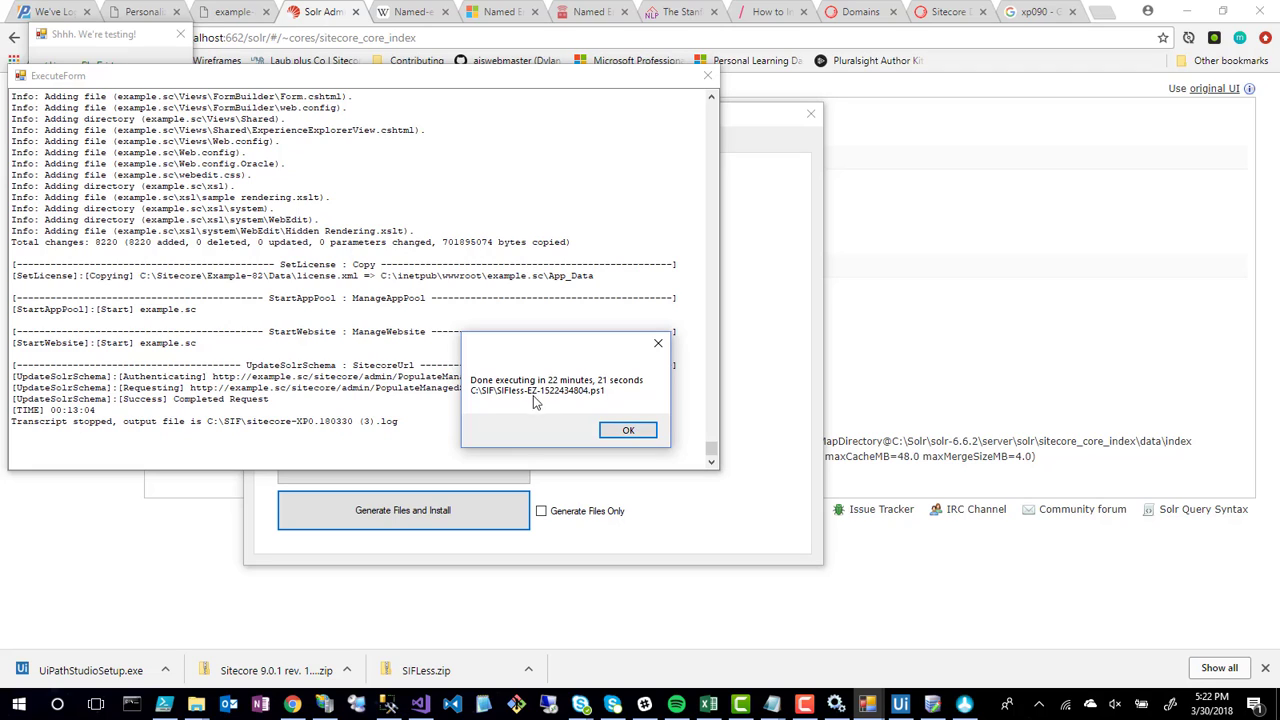
# Dismiss the Done message and close the installation log, test-results panel and SIF-less window
pyautogui.click(628, 434)
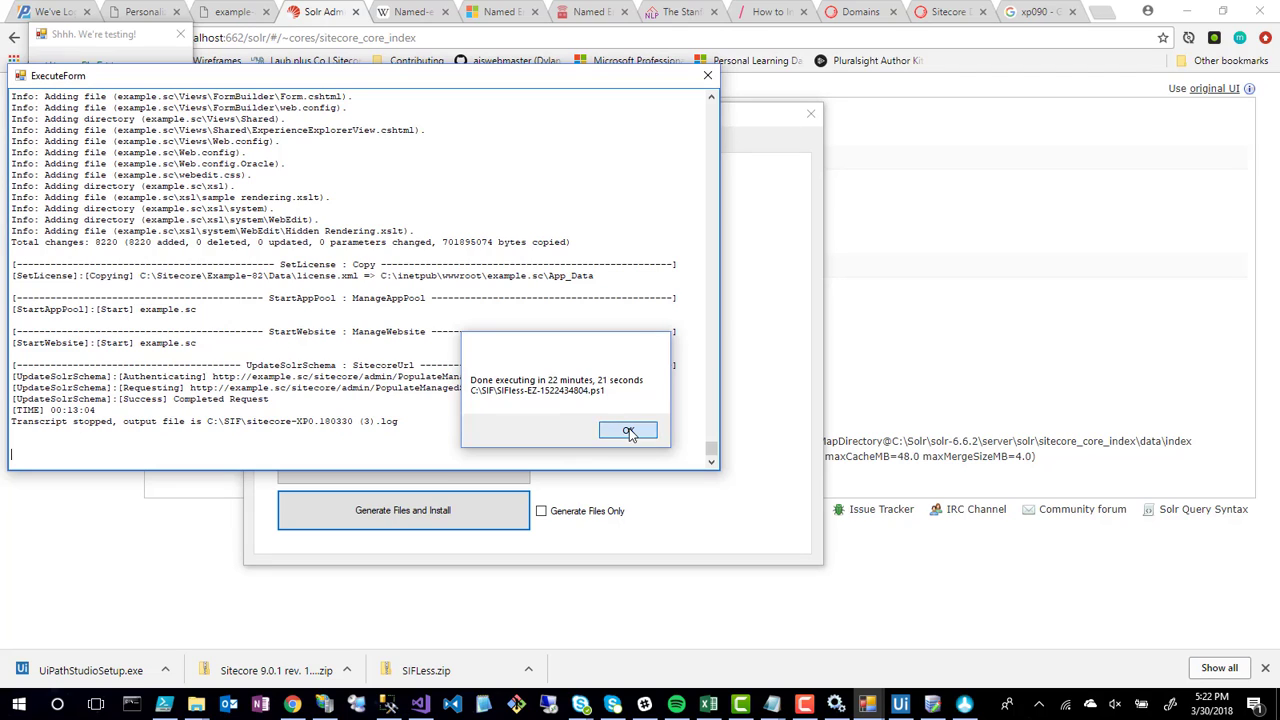
pyautogui.click(707, 77)
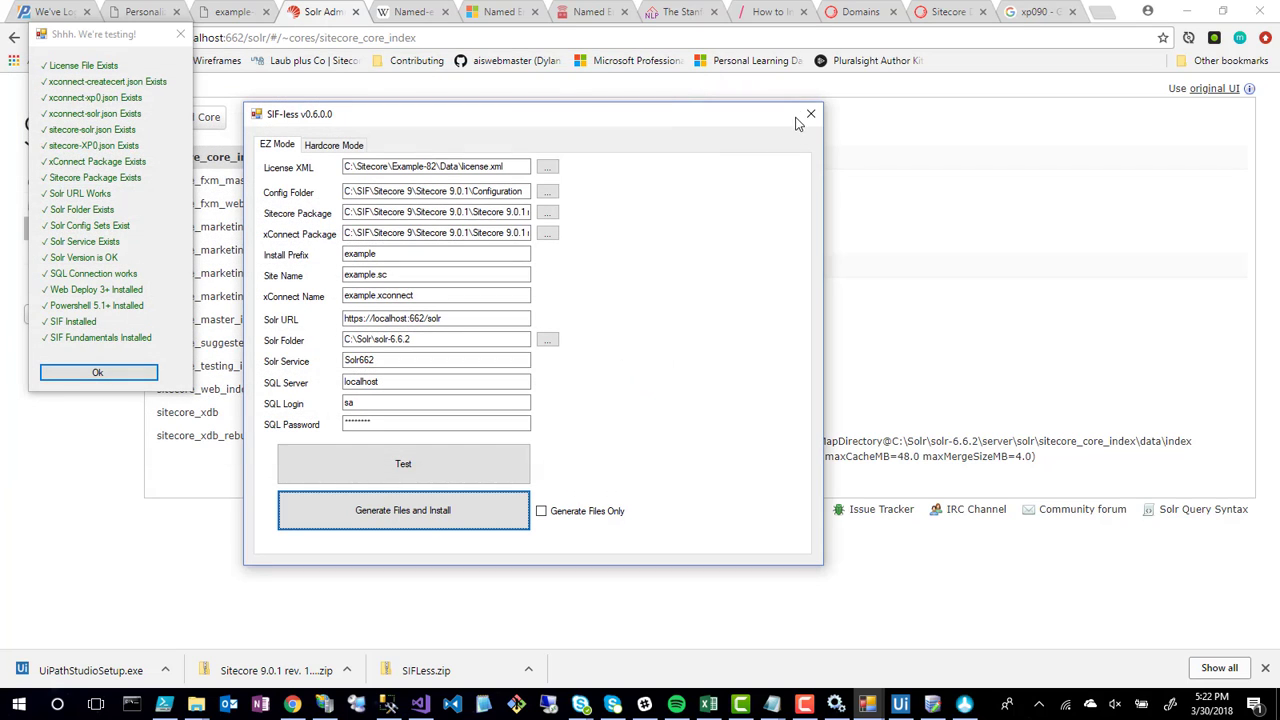
pyautogui.click(180, 34)
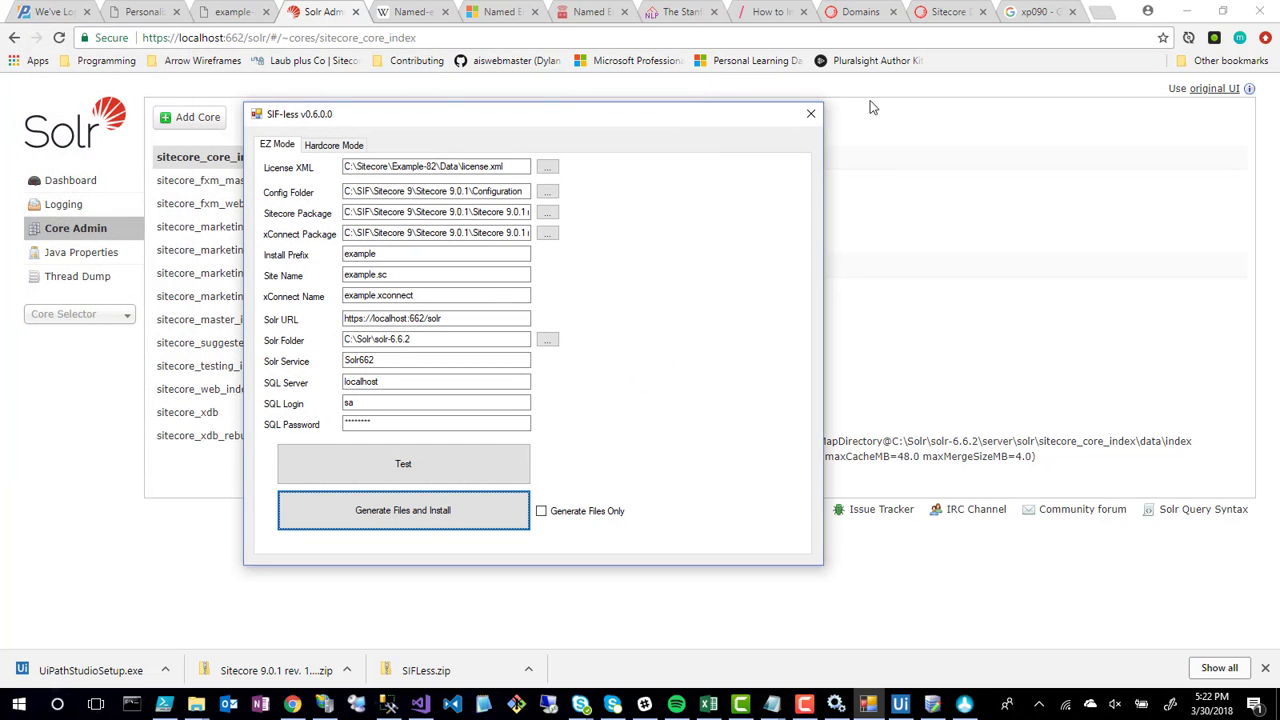
pyautogui.click(810, 113)
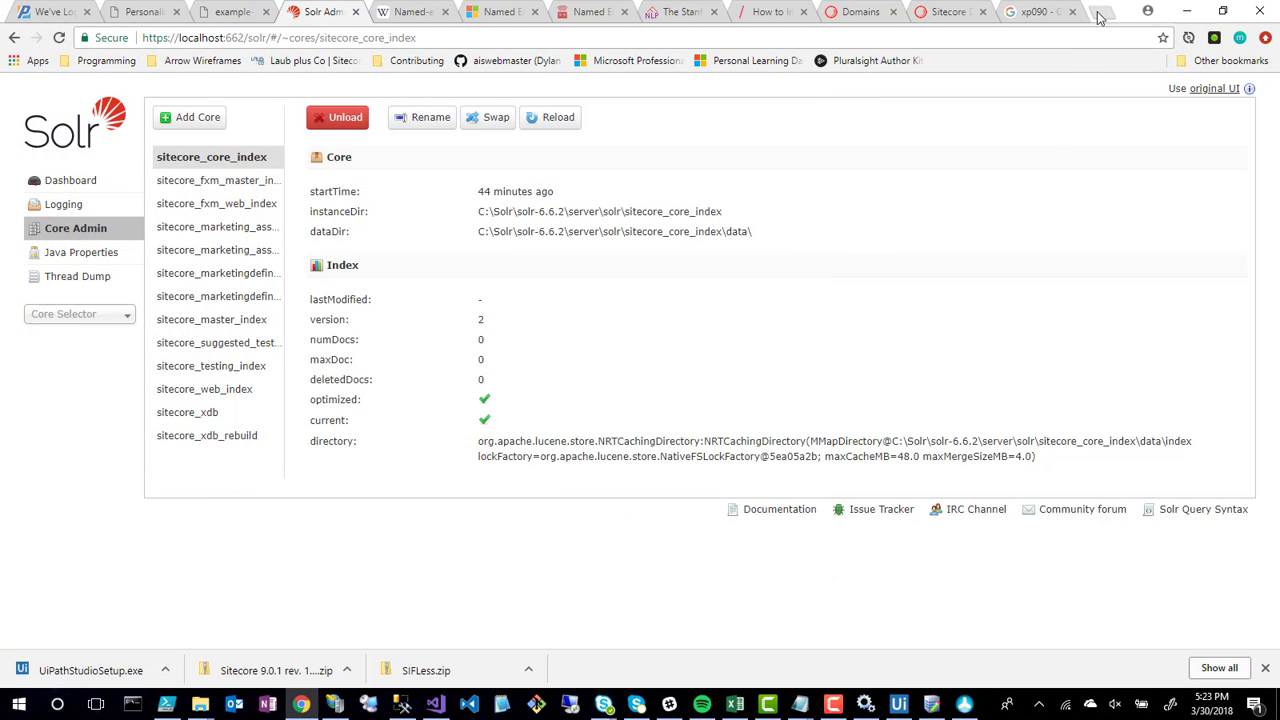
pyautogui.click(1101, 12)
pyautogui.write('h')
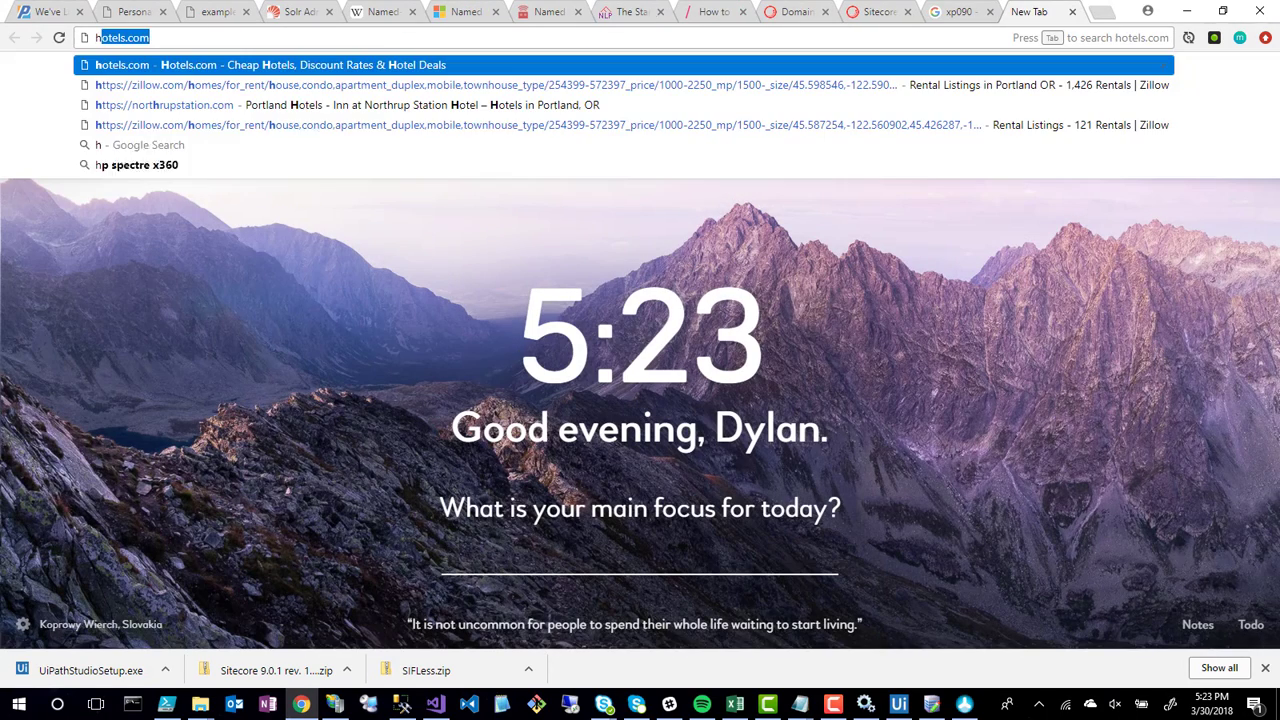
pyautogui.write('ttp://rcs')
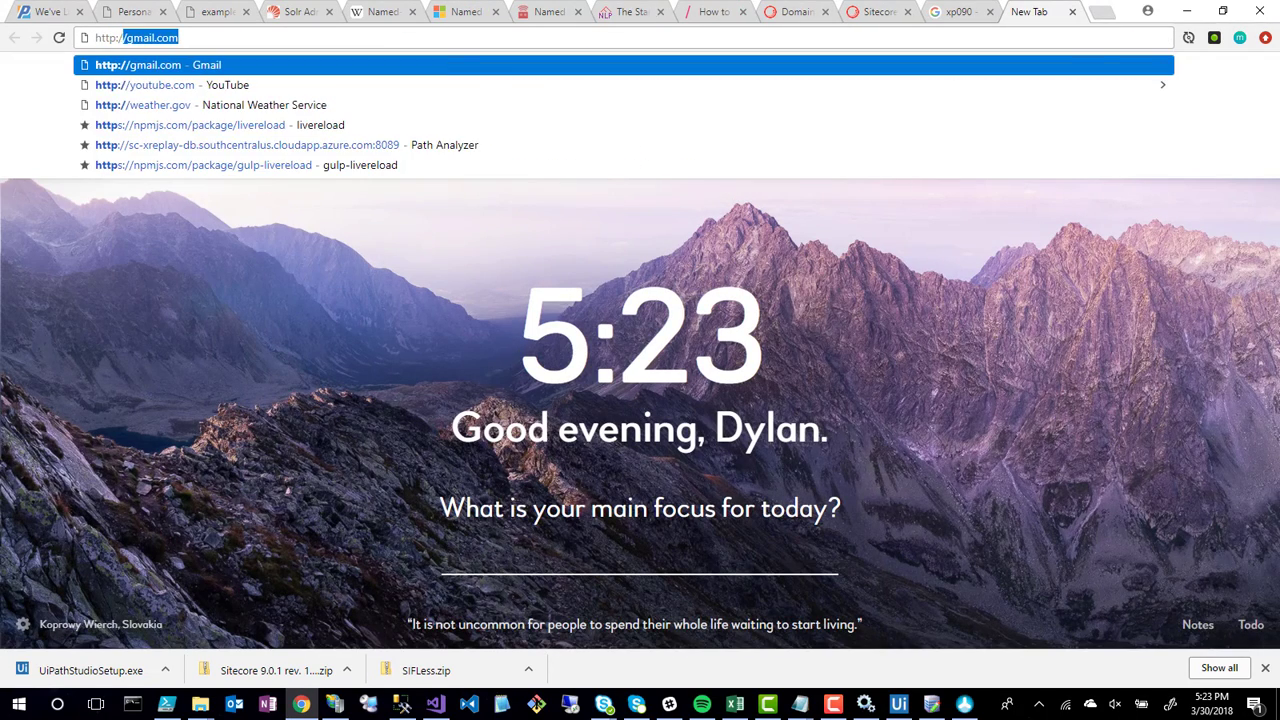
pyautogui.press('BackSpace')
pyautogui.press('BackSpace')
pyautogui.press('BackSpace')
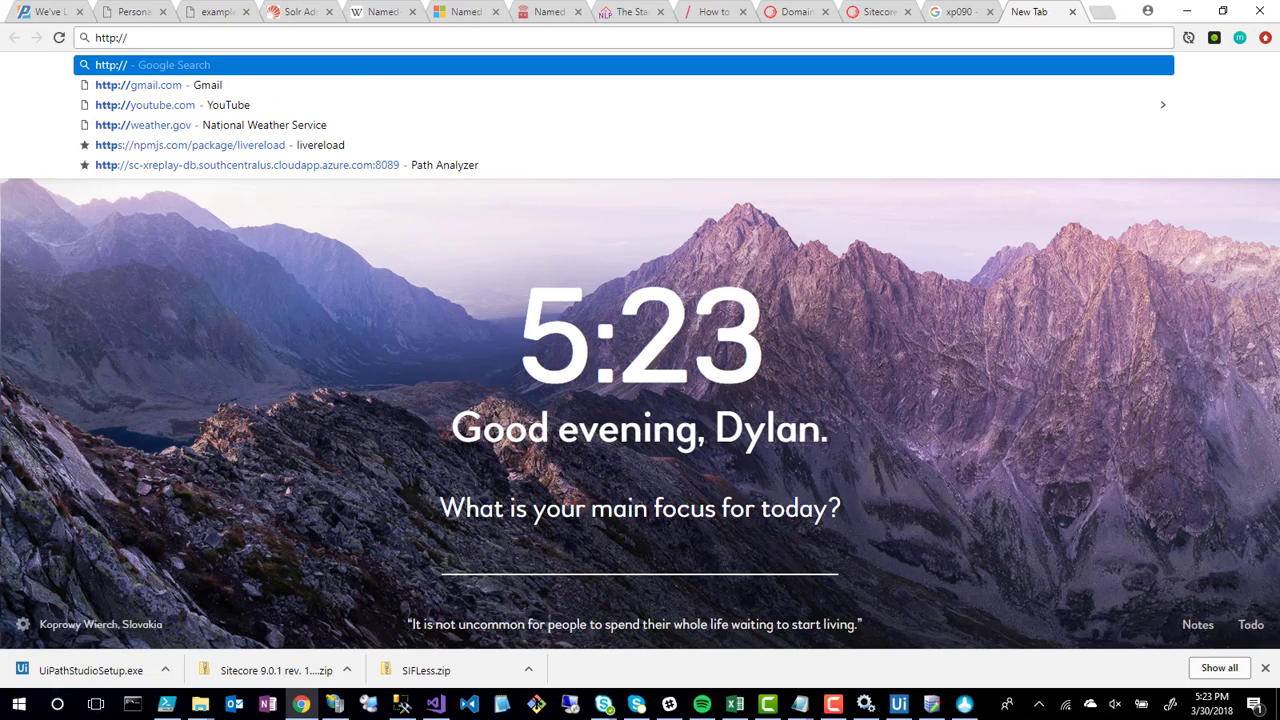
pyautogui.write('exam')
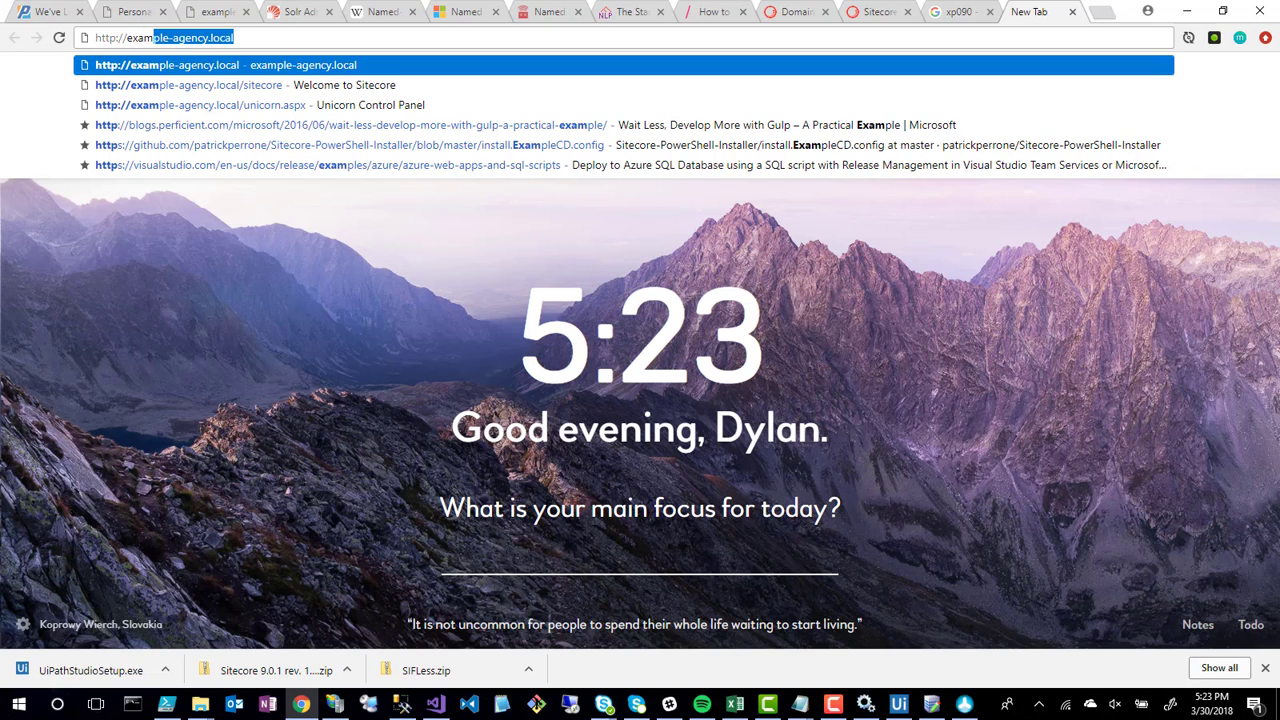
pyautogui.write('ple.')
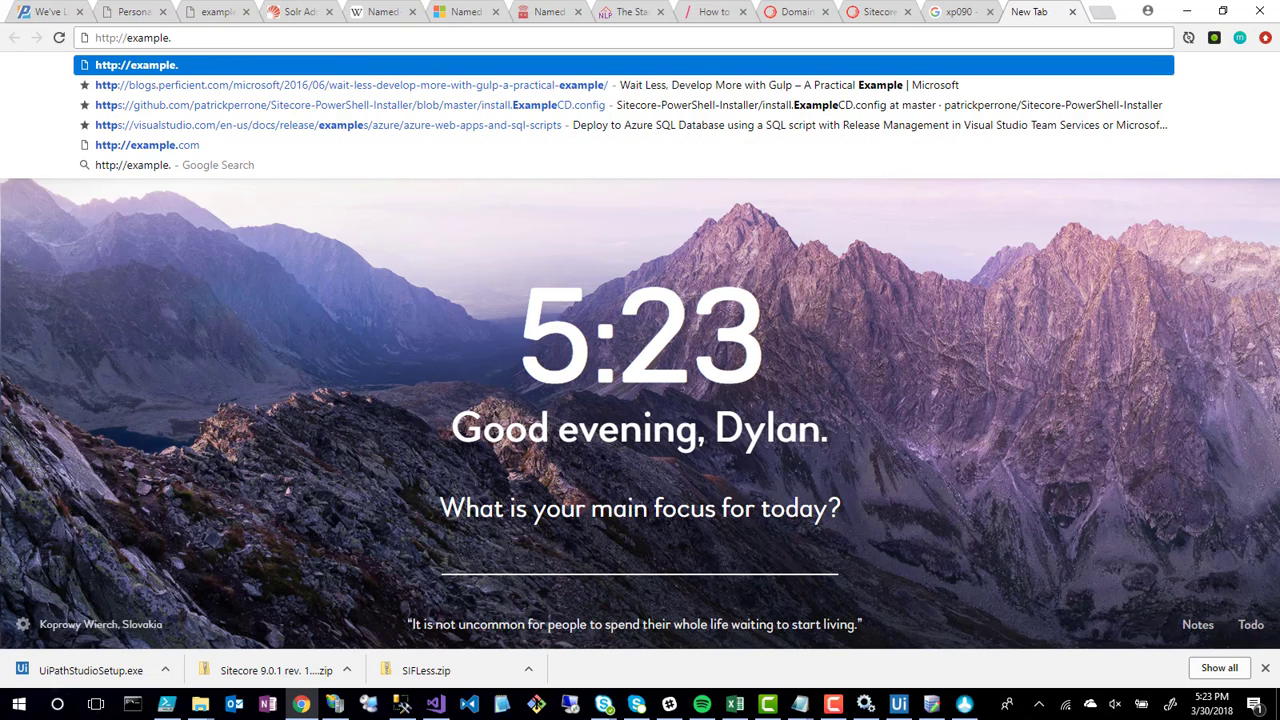
pyautogui.write('cd/')
pyautogui.press('Return')
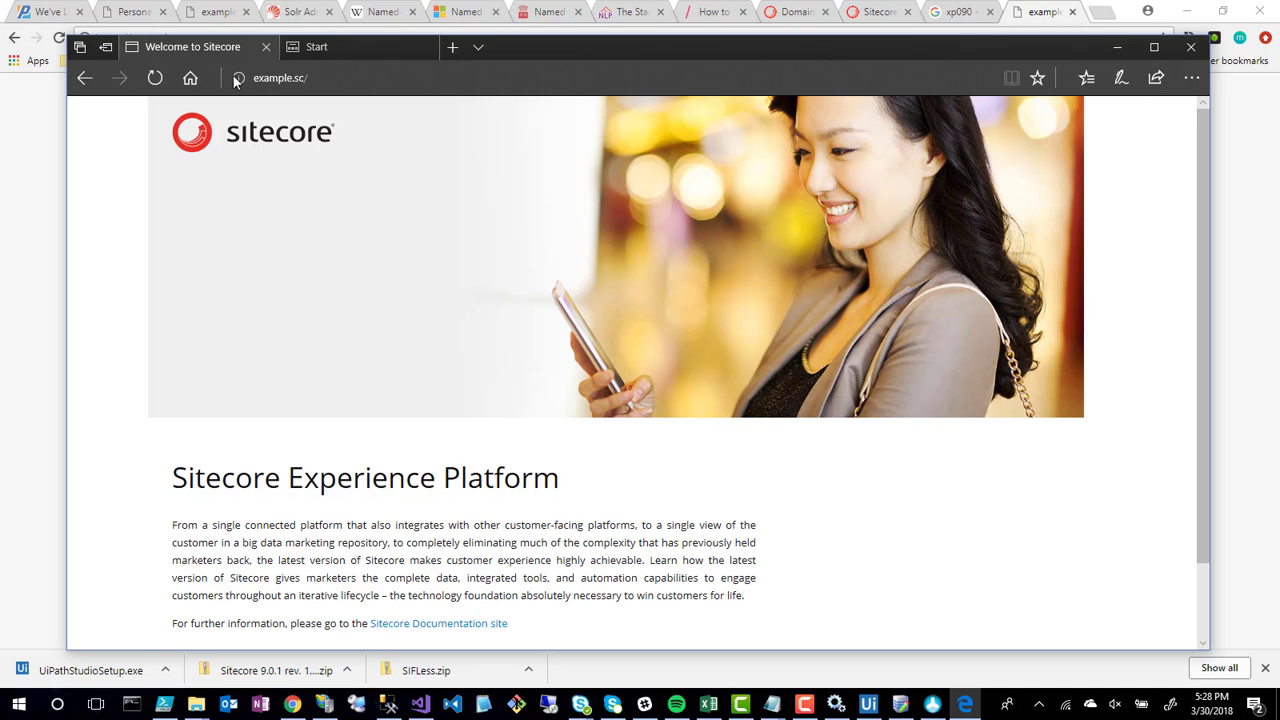
# Append 'sitecore' to the example.sc/ address to load the Sitecore login page
pyautogui.click(267, 84)
pyautogui.click(260, 78)
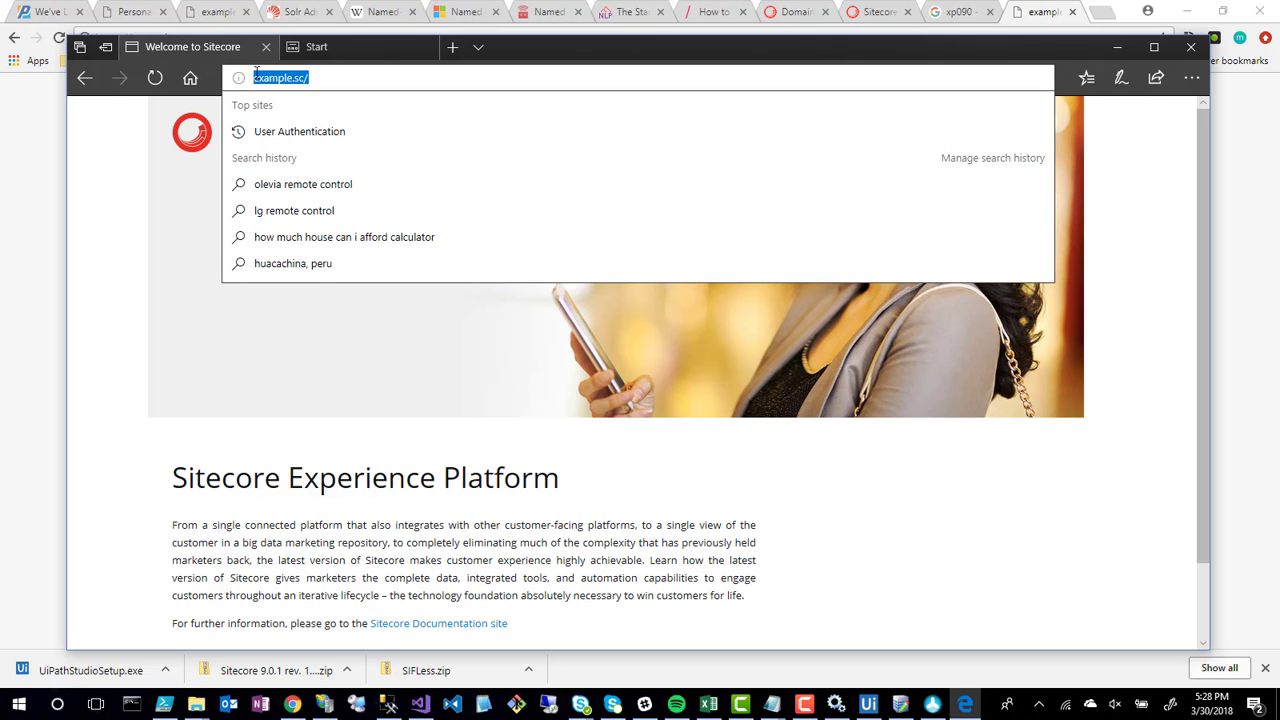
pyautogui.click(317, 79)
pyautogui.write('sit')
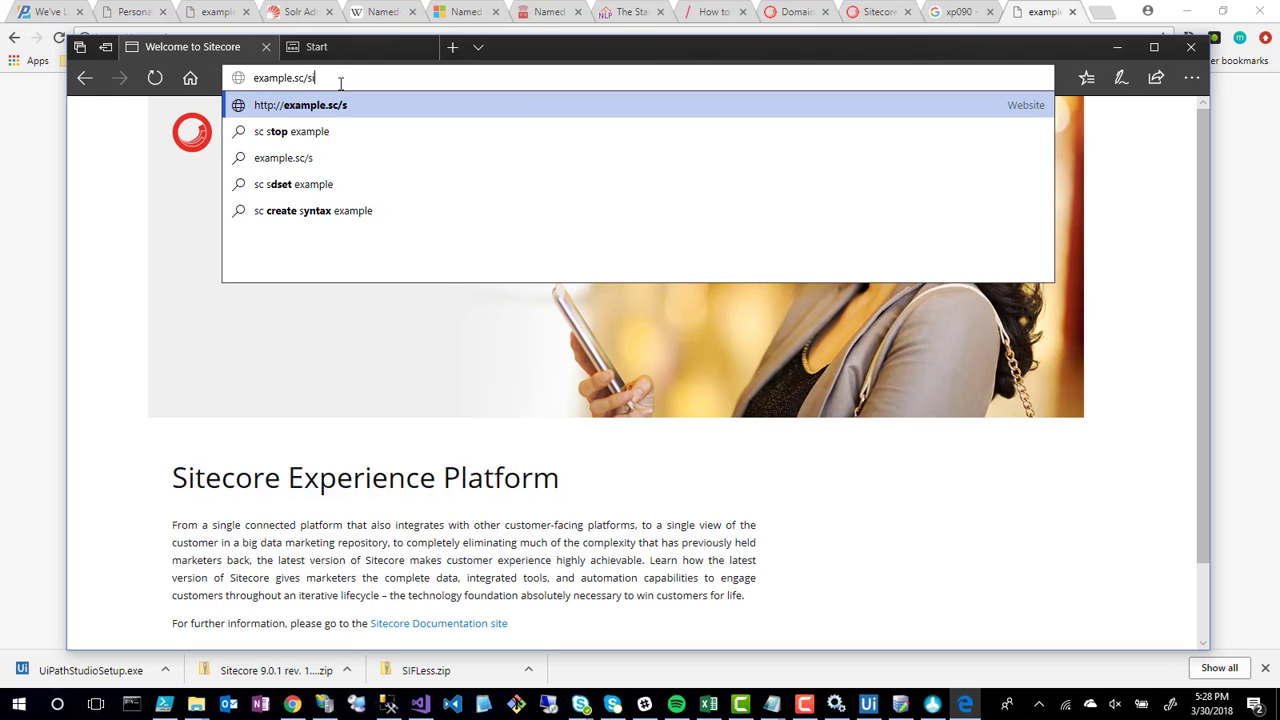
pyautogui.press('BackSpace')
pyautogui.write('tecore')
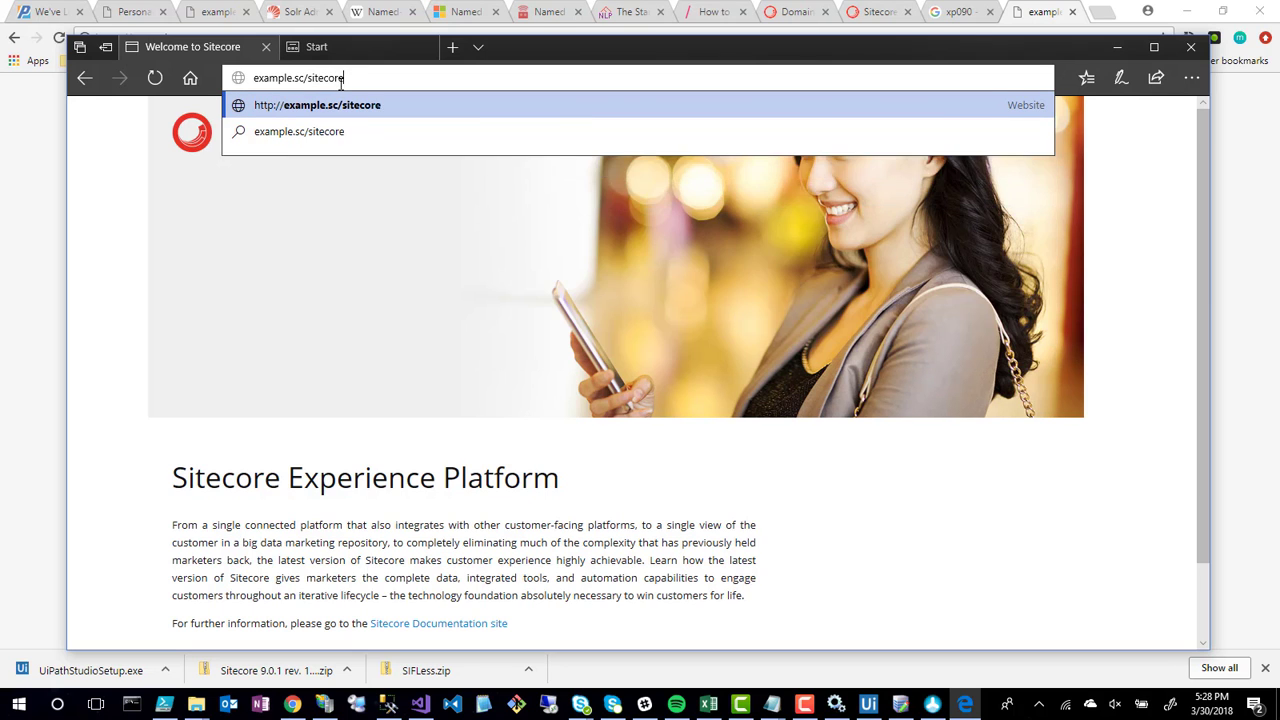
pyautogui.press('Return')
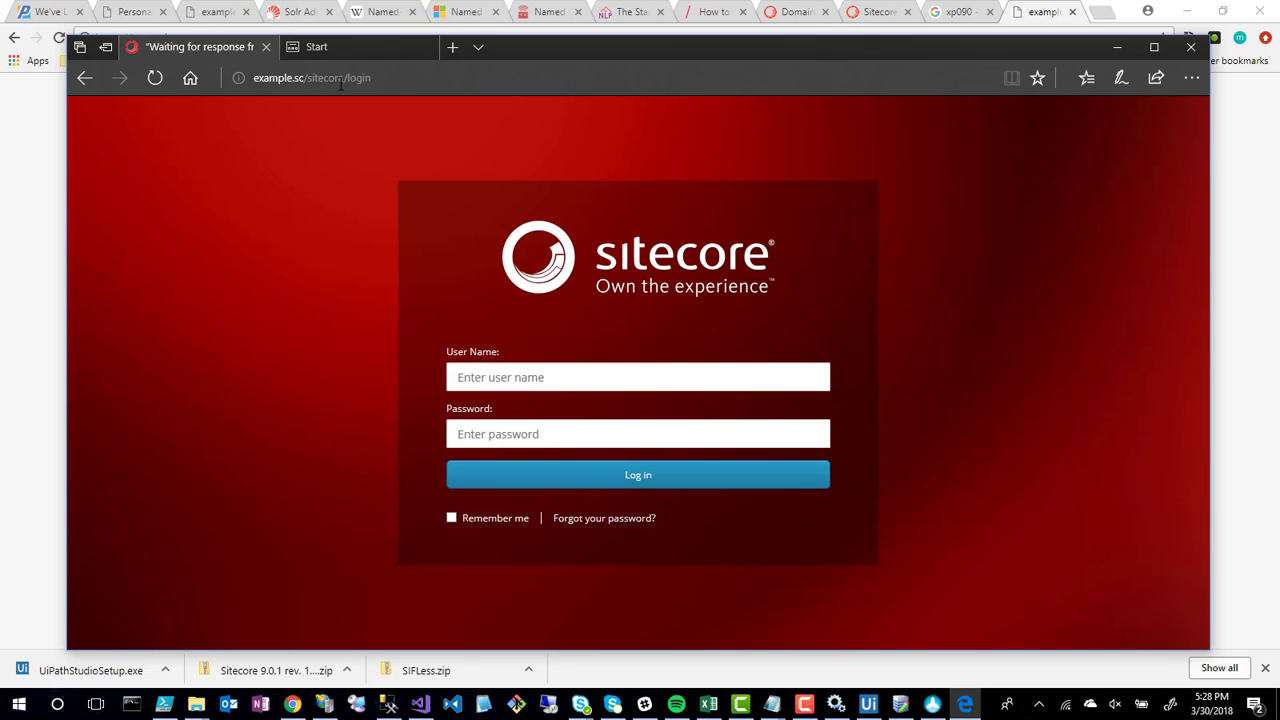
# Sign in with the administrator user name and password, declining Chrome's offer to save the password
pyautogui.write('admin')
pyautogui.press('Tab')
pyautogui.write('b')
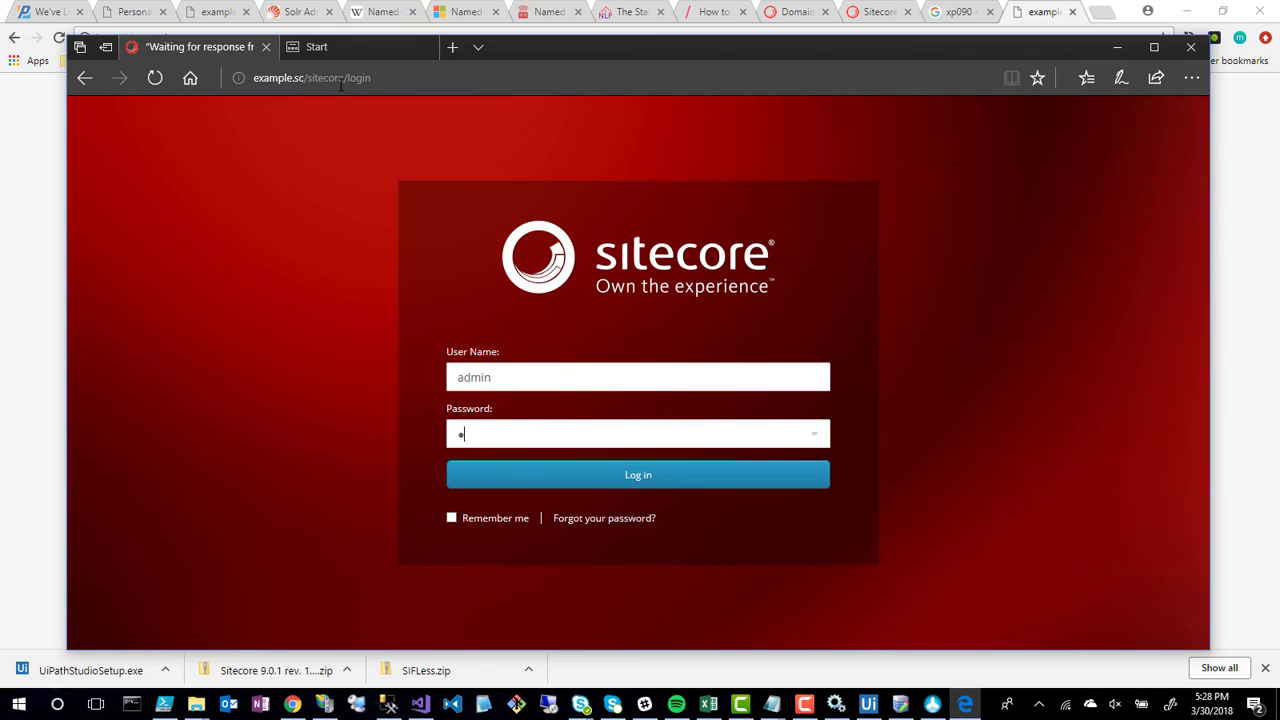
pyautogui.press('BackSpace')
pyautogui.write('b')
pyautogui.press('Return')
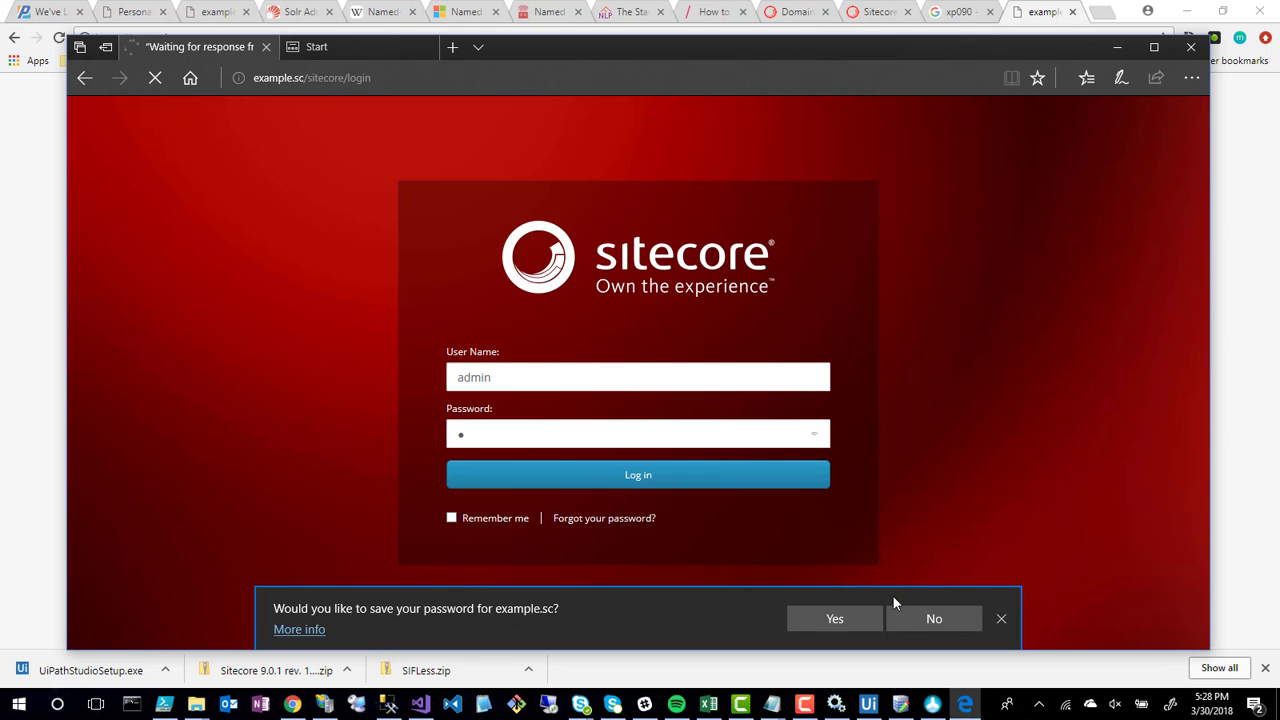
pyautogui.click(960, 625)
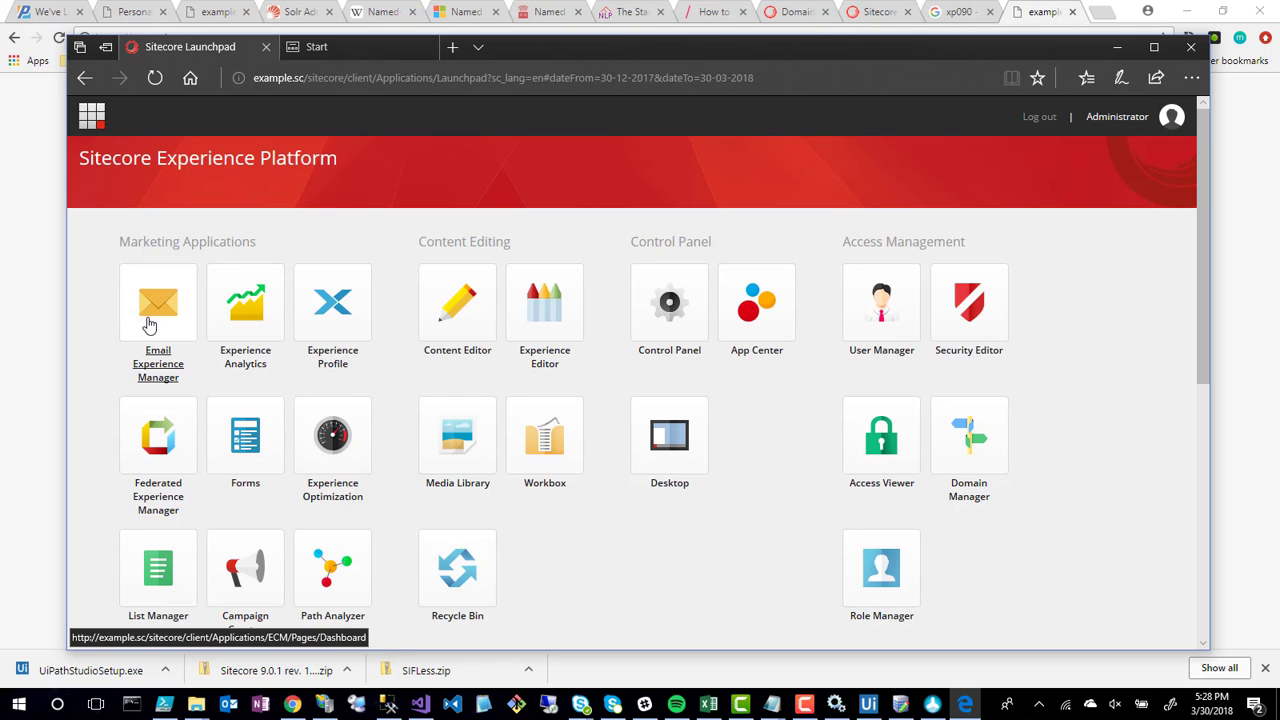
pyautogui.scroll(-1, 790, 556)
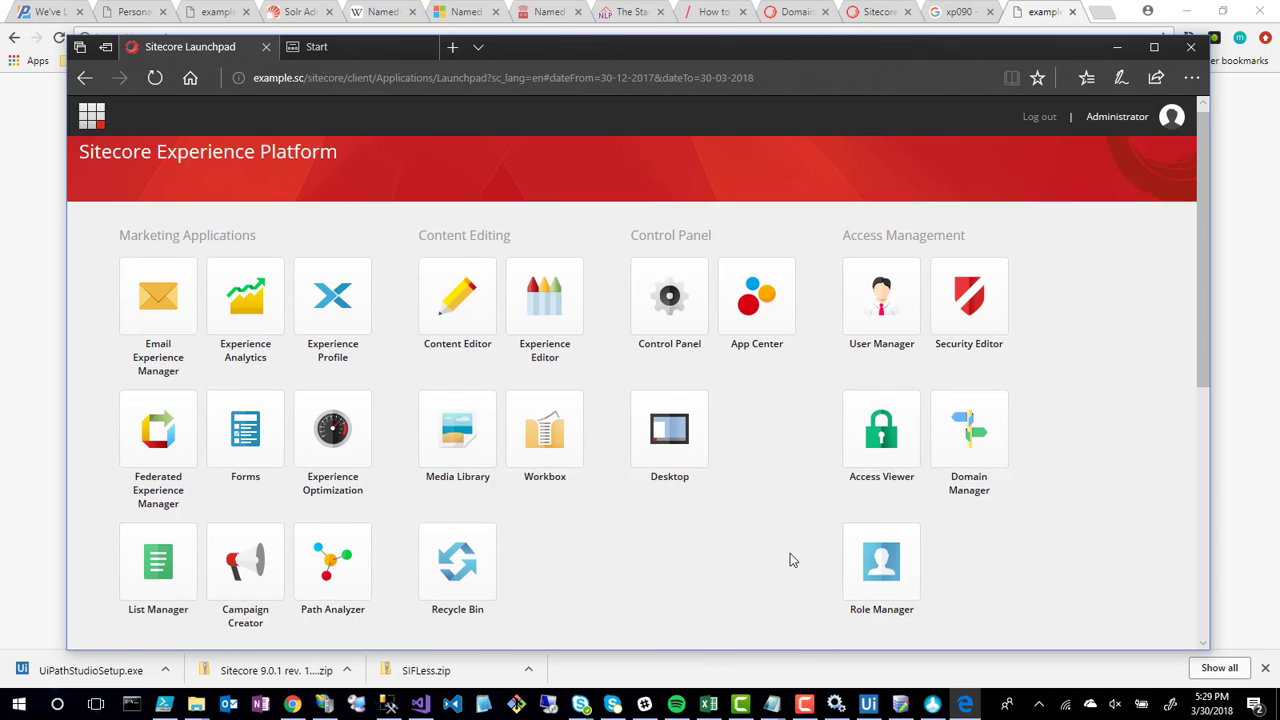
pyautogui.scroll(-2, 790, 560)
pyautogui.scroll(3, 790, 560)
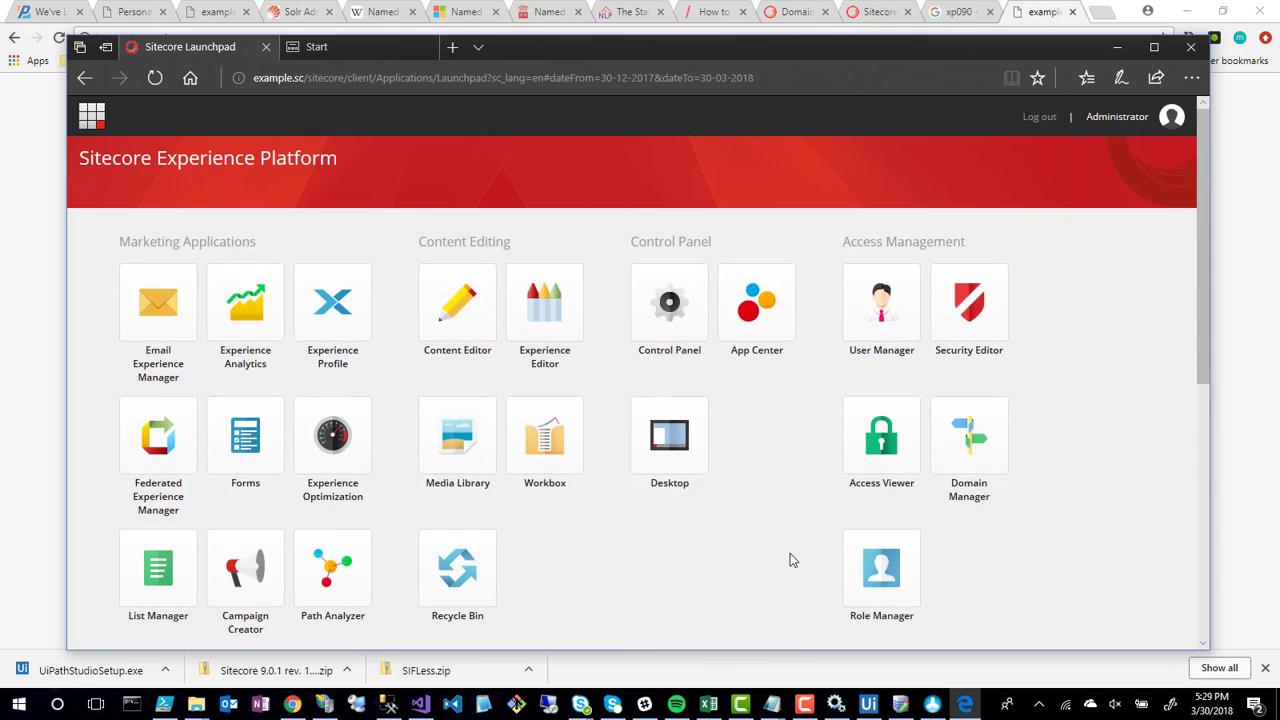